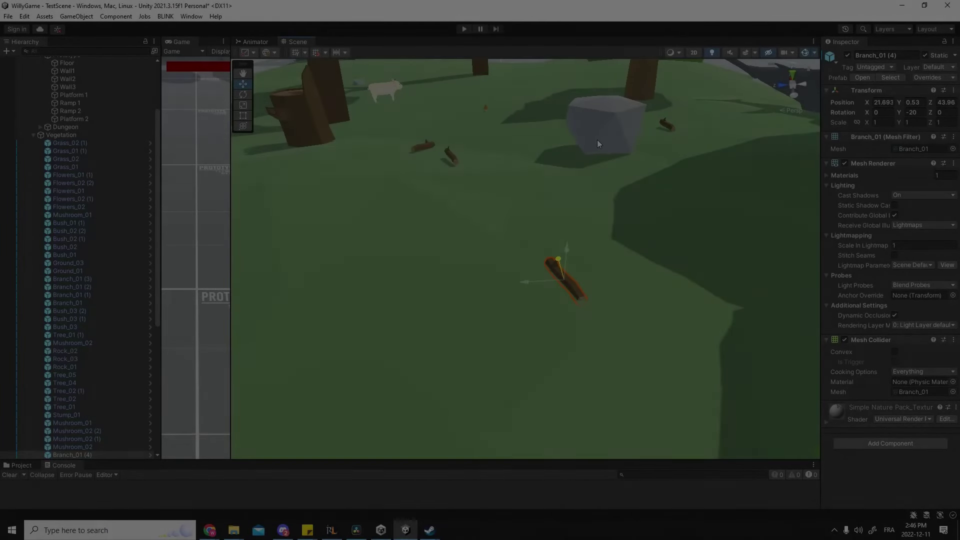
- Duplicate the large grey rock and move the copy beside it, toward the tree stump
click(598, 143)
key(ctrl+d)
drag(569, 125, 428, 127)
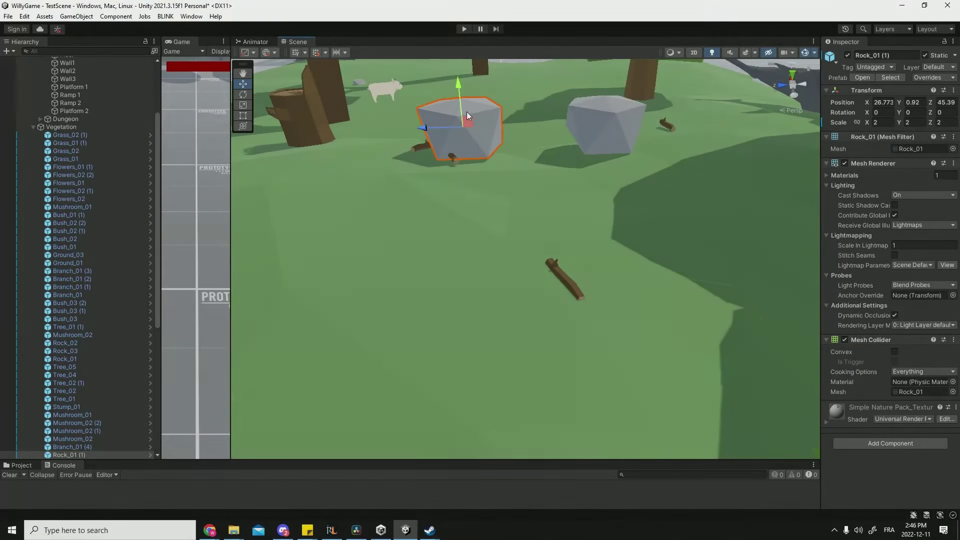
click(583, 167)
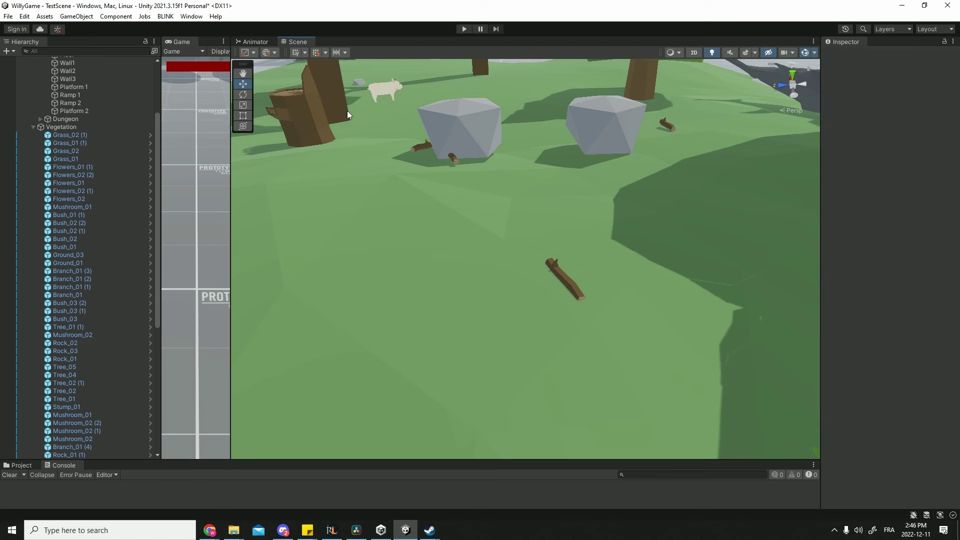
click(310, 124)
click(615, 228)
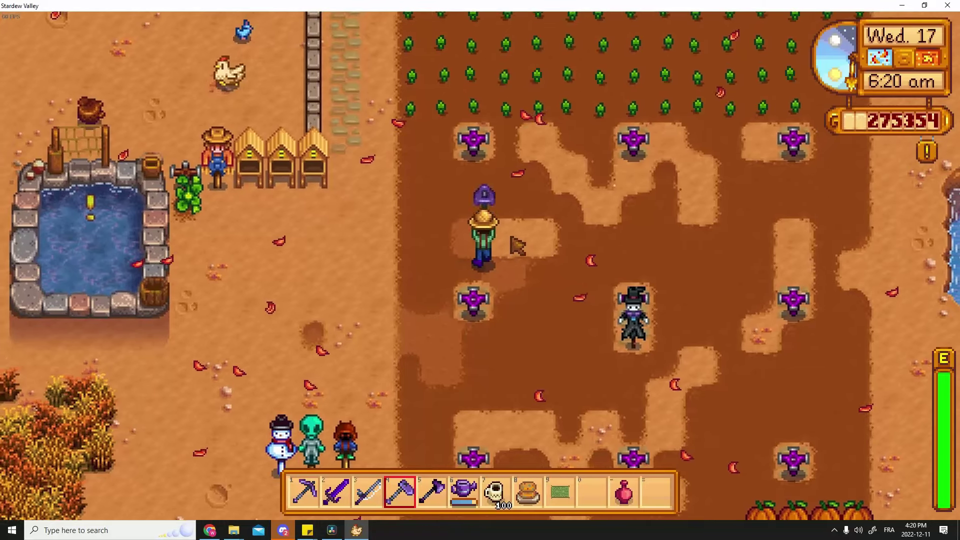
key(d)
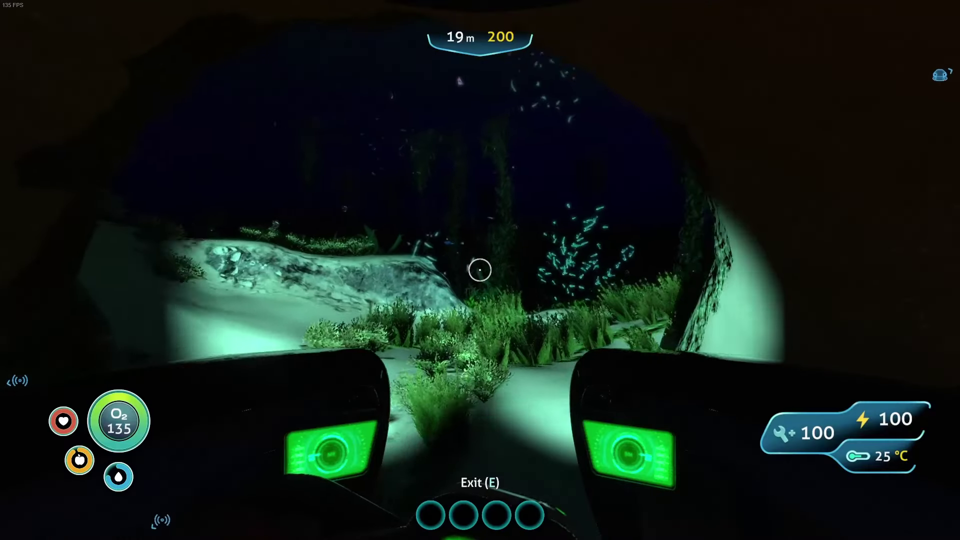
key(w)
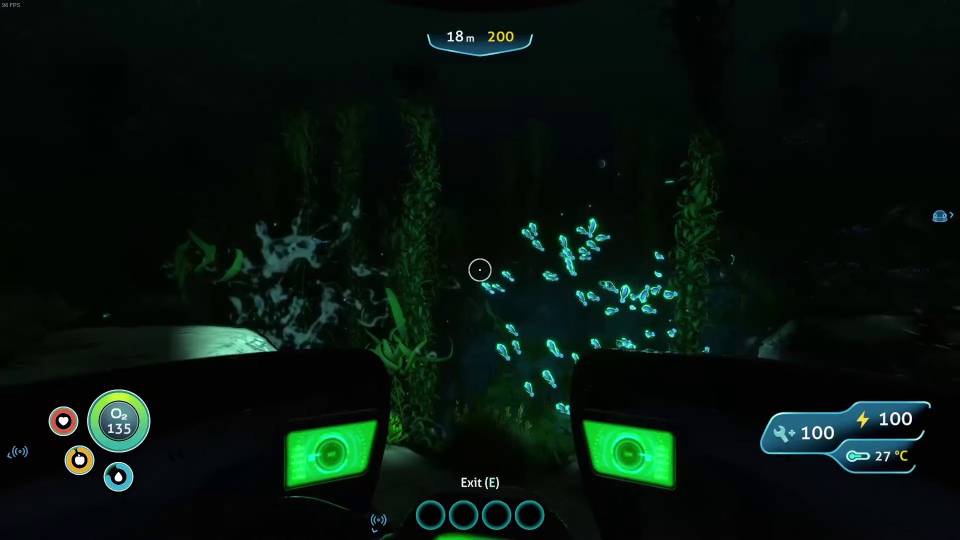
key(w)
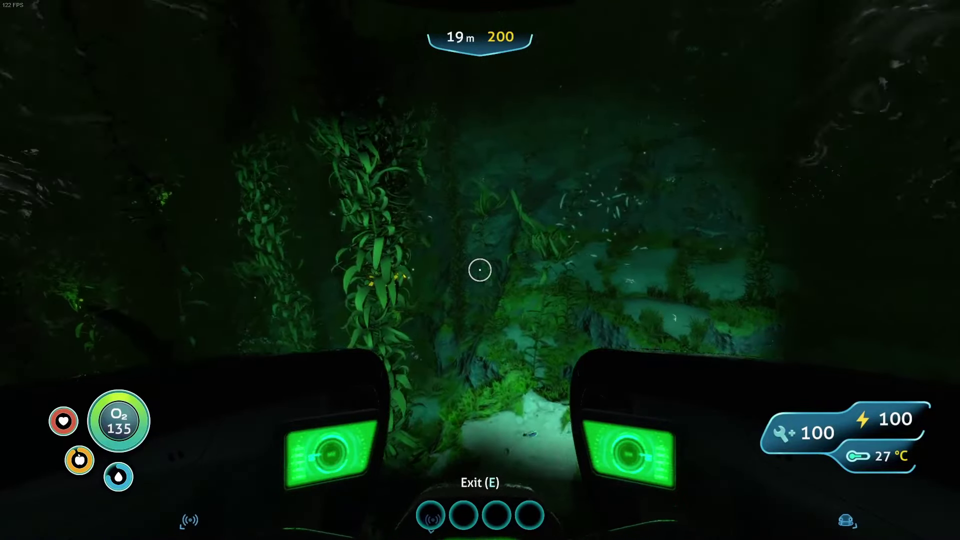
key(w)
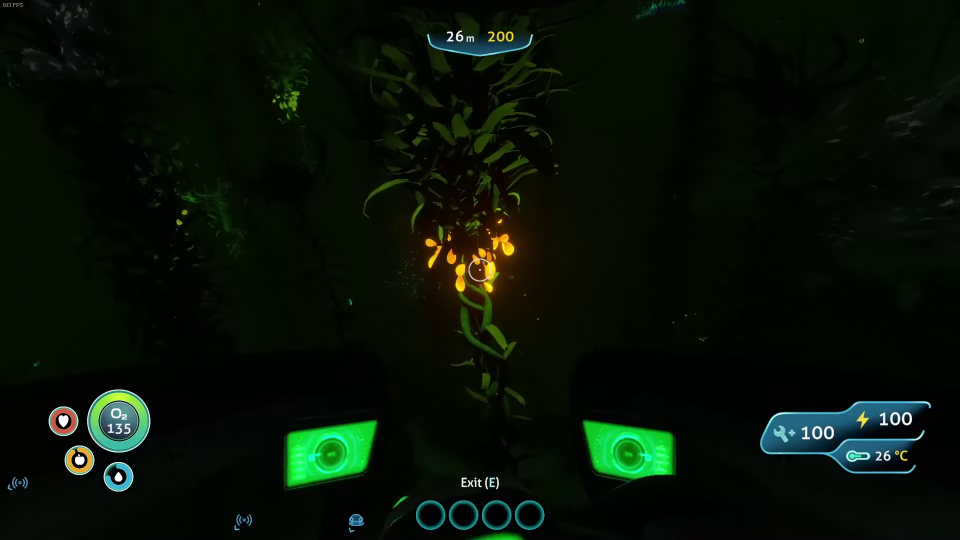
key(w)
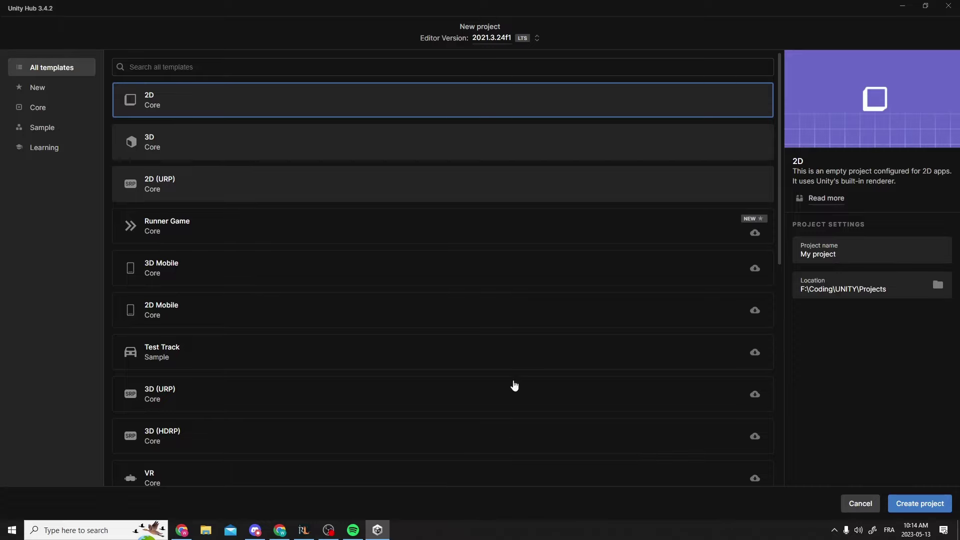
- Create a new project named 2D Lights prototype from the 2D (URP) template
click(207, 188)
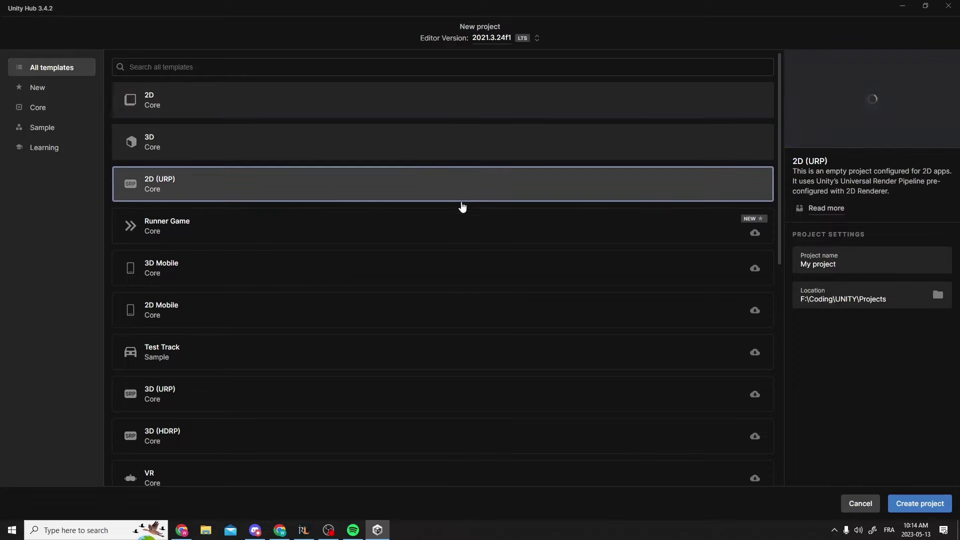
click(854, 255)
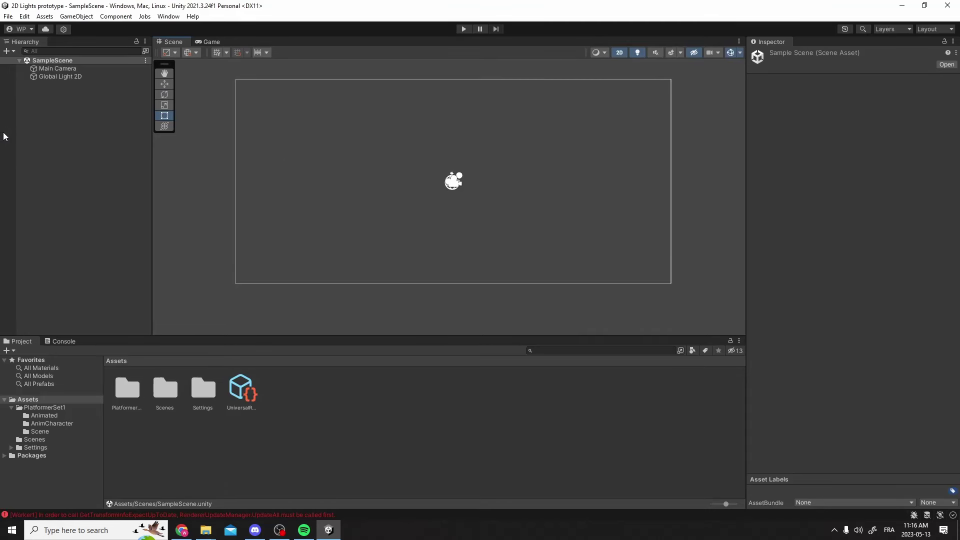
- Add a Tilemap with its parent Grid to the SampleScene hierarchy
right_click(40, 136)
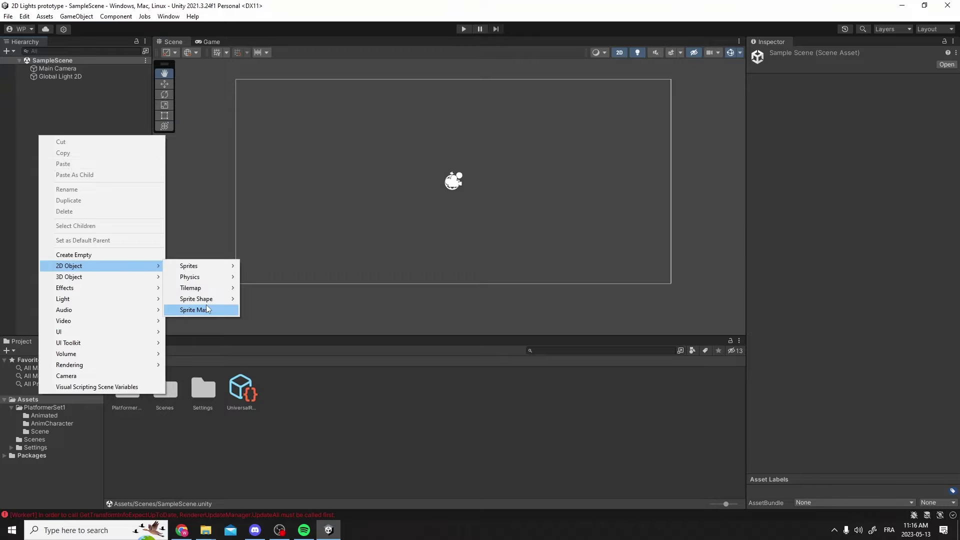
click(290, 289)
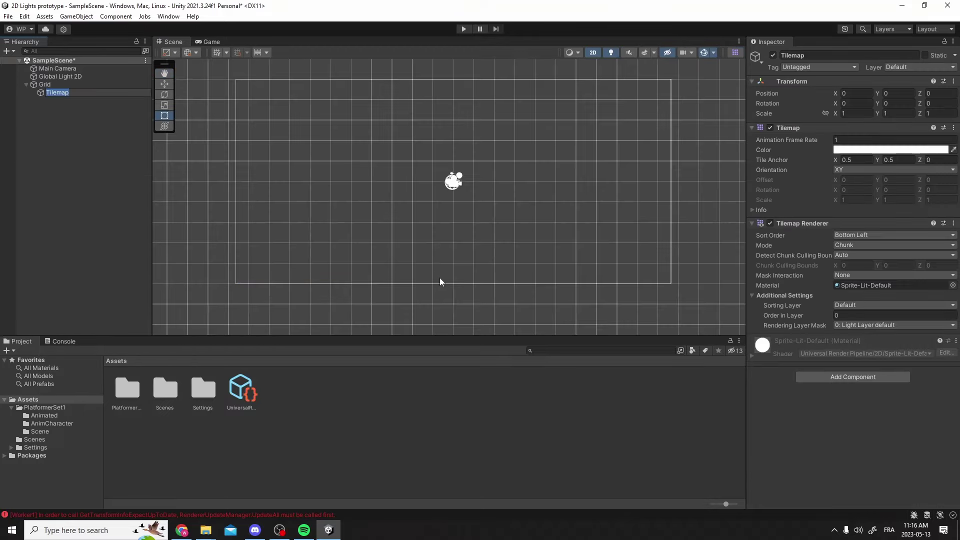
scroll(508, 178, up, 2)
middle_drag(508, 178, 495, 205)
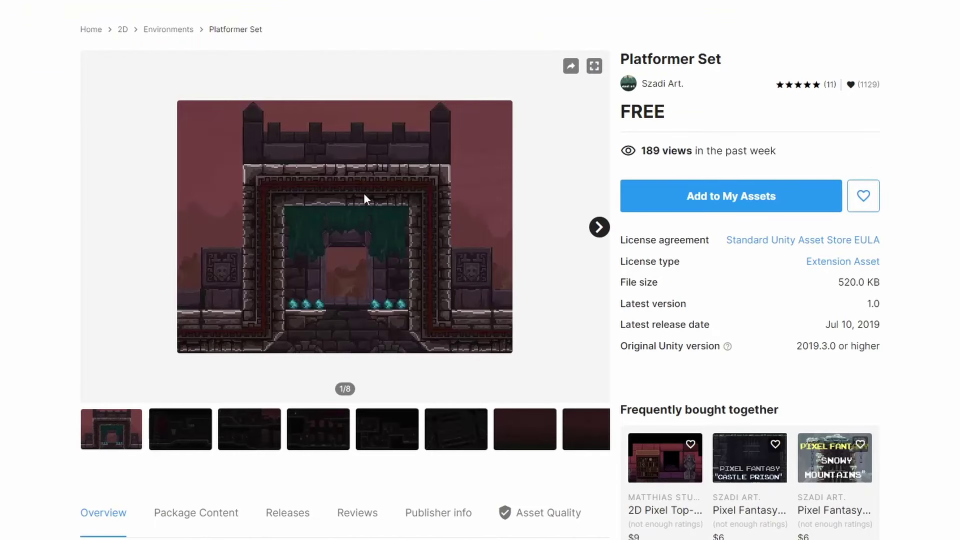
- Browse the preview images of the free Platformer Set on the Unity Asset Store
scroll(365, 195, up, 1)
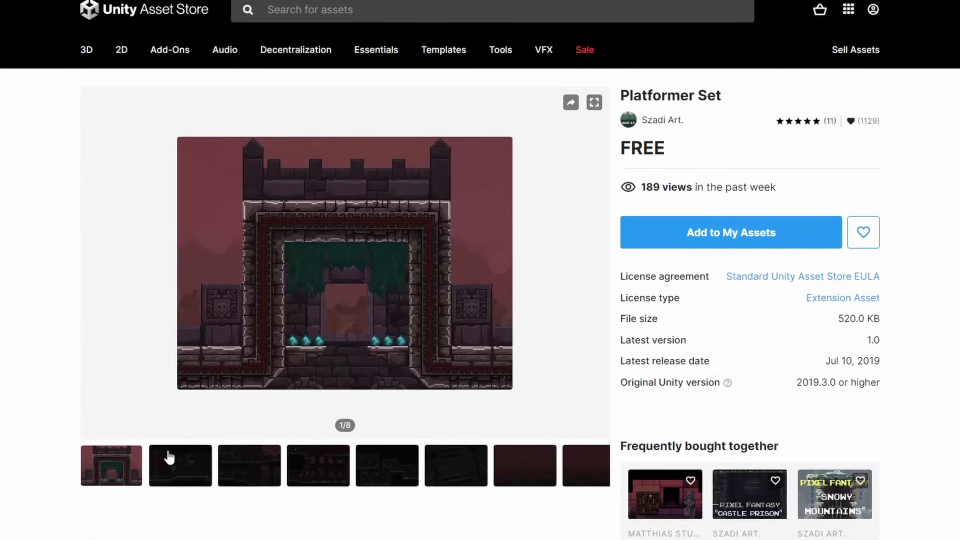
click(168, 472)
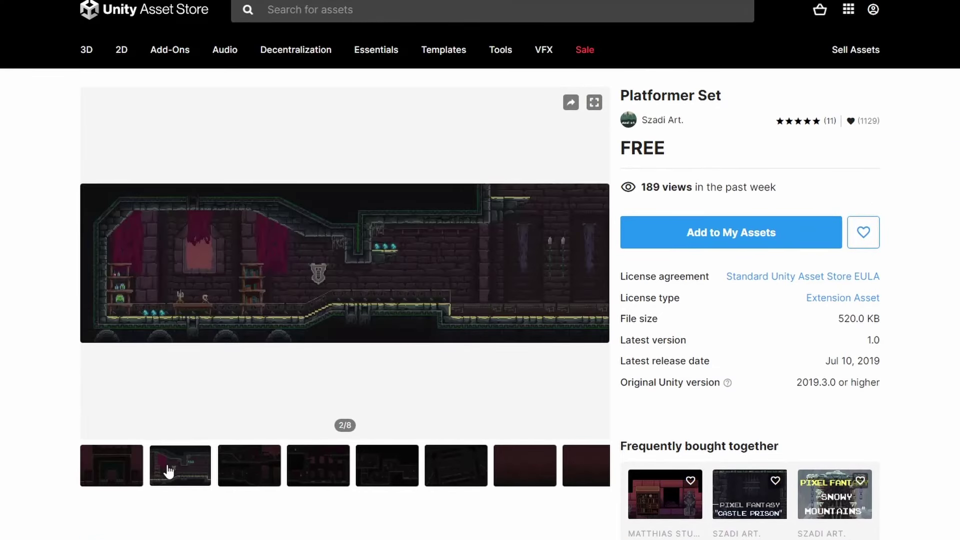
click(246, 471)
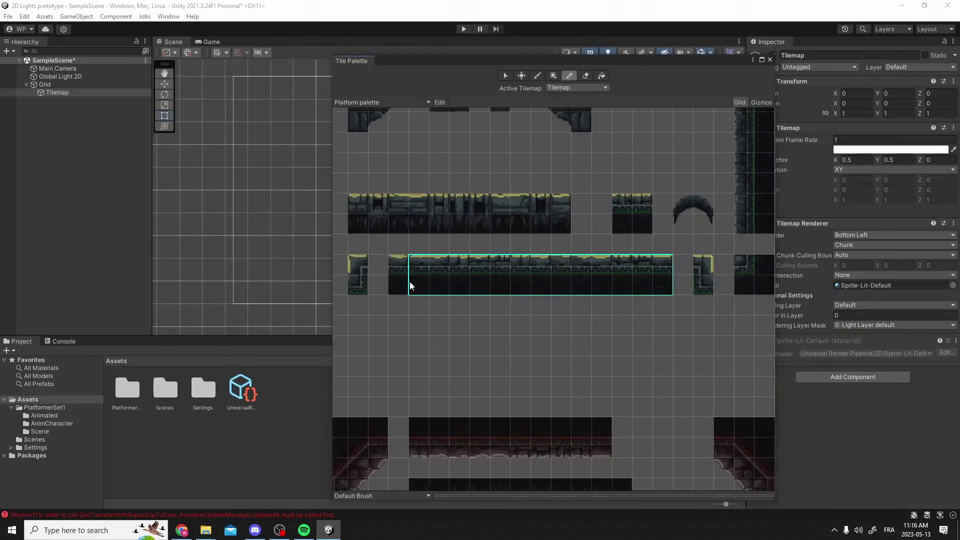
- Paint the selected yellow-topped stone floor tiles from the Platform palette onto the Tilemap in Unity
click(235, 253)
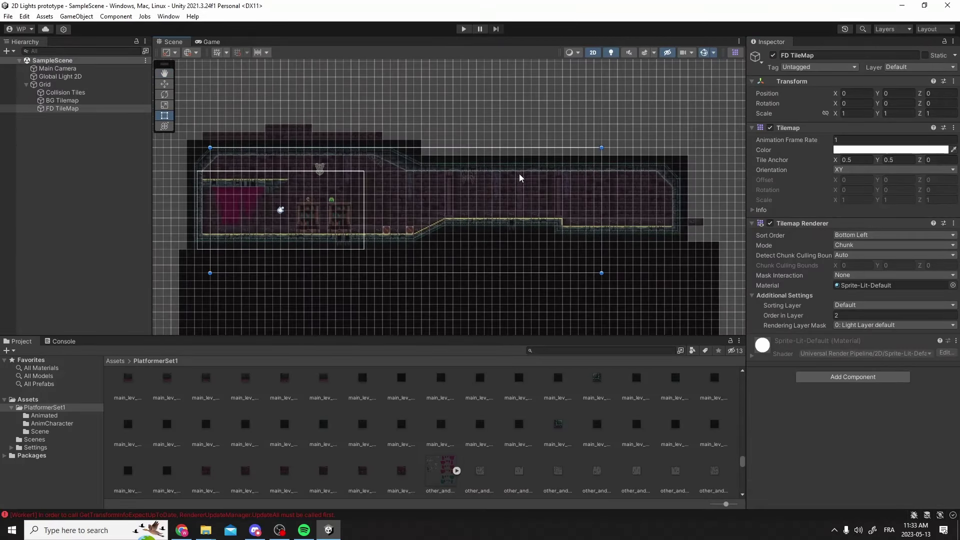
- Examine the dungeon level built from the collision, background and foreground tilemaps along its whole length
scroll(520, 178, up, 2)
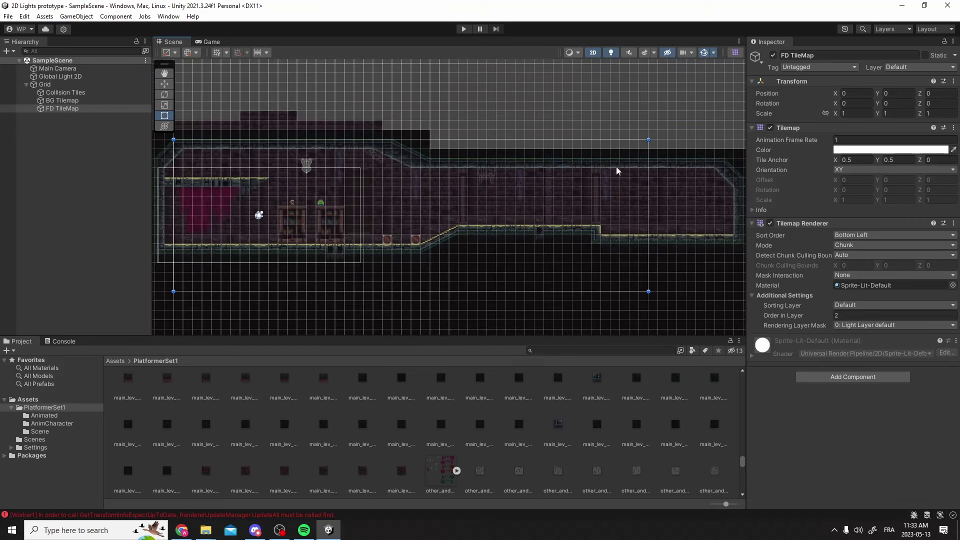
scroll(551, 172, down, 2)
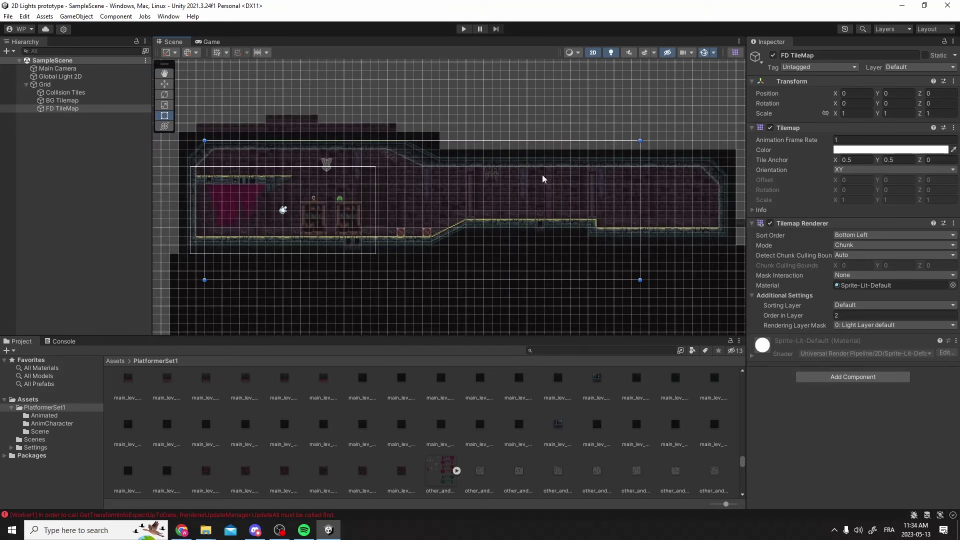
click(469, 121)
scroll(550, 165, up, 3)
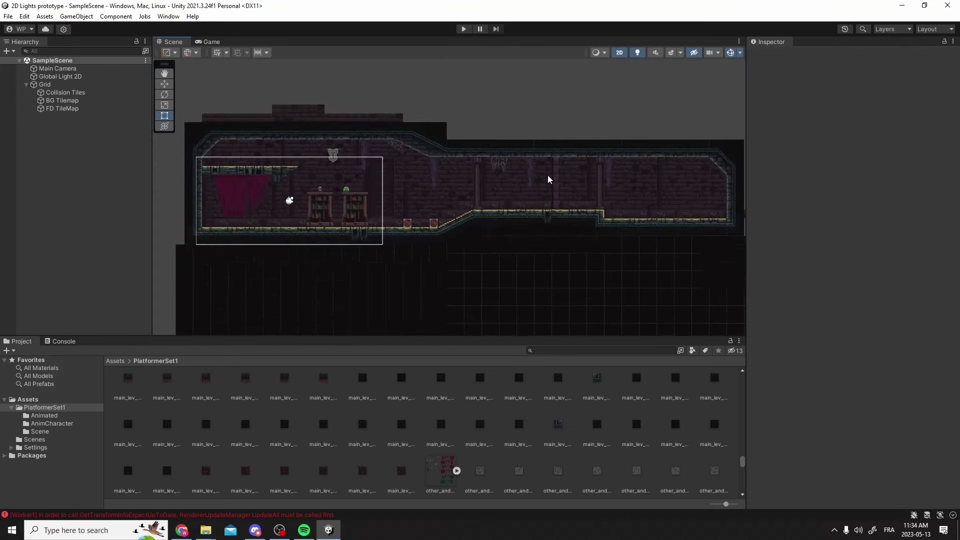
scroll(563, 161, up, 1)
scroll(551, 161, down, 1)
drag(551, 161, 629, 148)
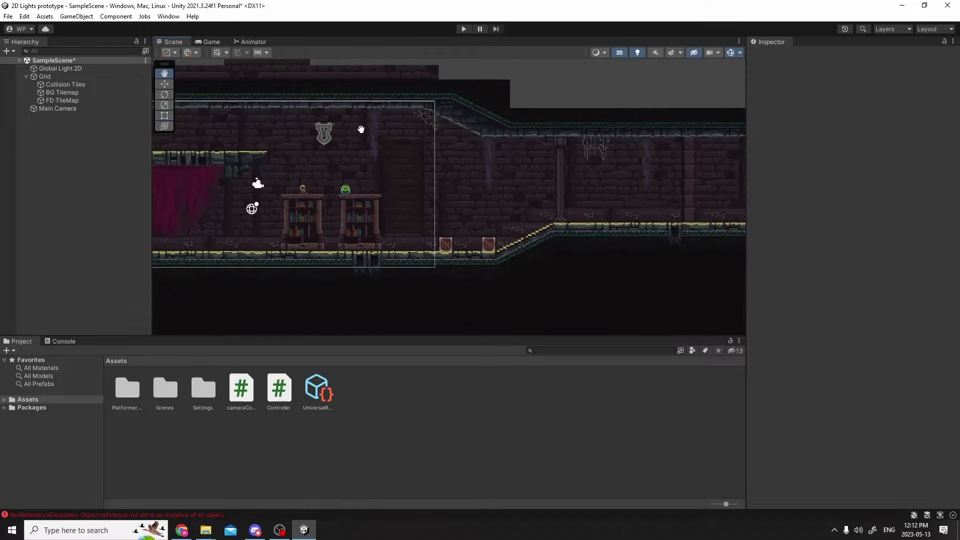
- Review the 2D light types that can be added to the scene
right_click(94, 169)
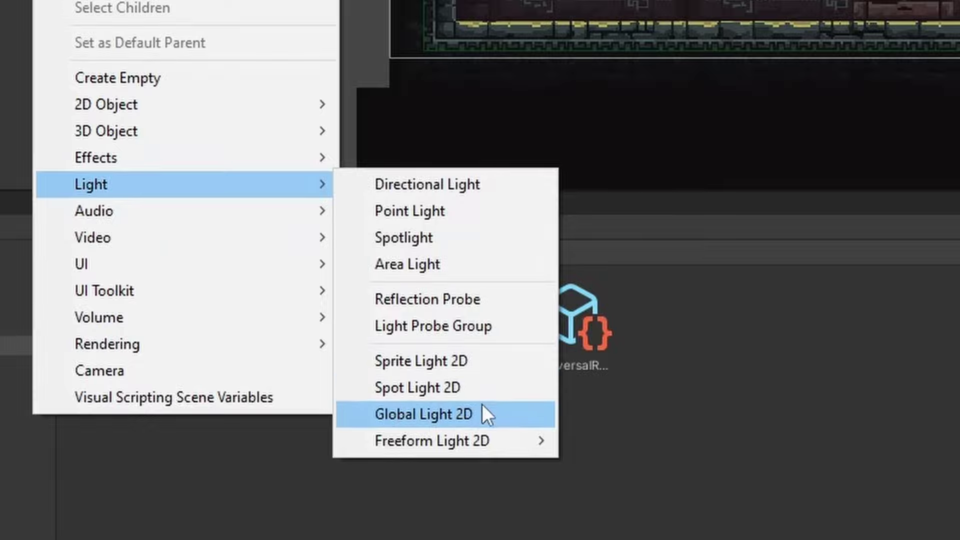
mouse_move(501, 437)
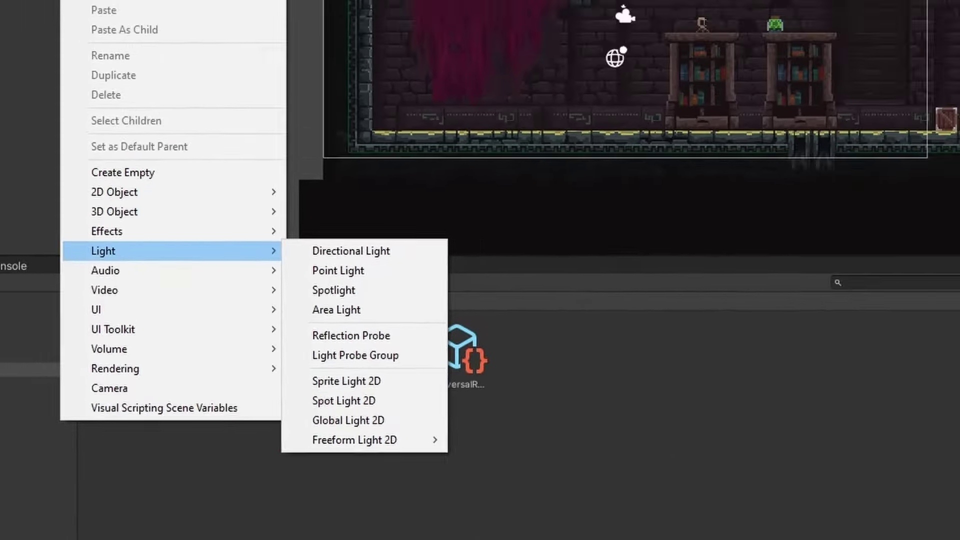
click(40, 218)
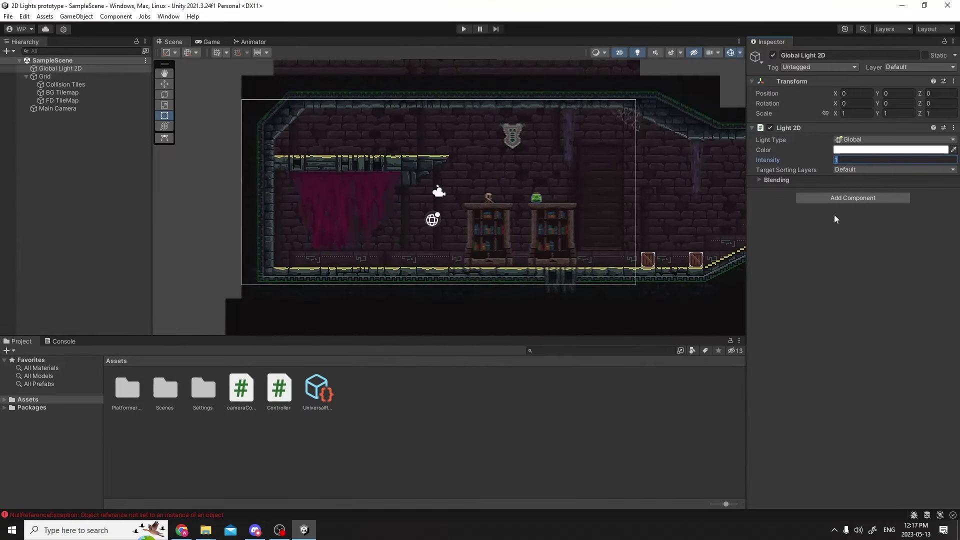
- Set the Global Light 2D intensity to 0.5 after trying 0.75
text(0)
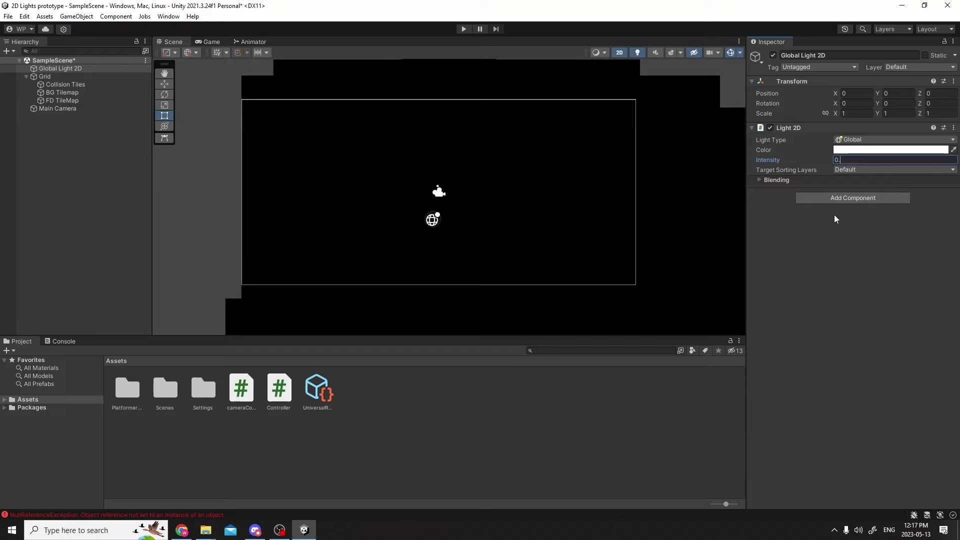
text(.75)
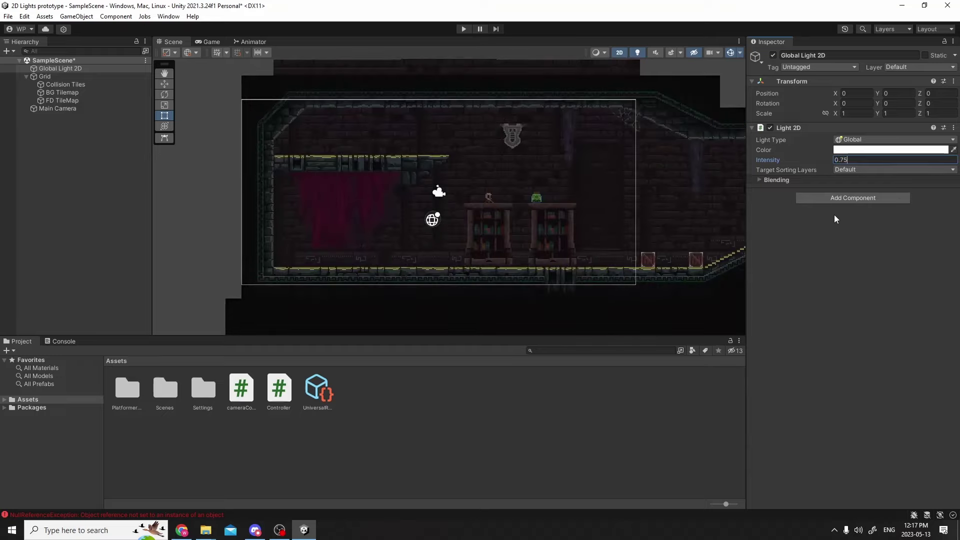
key(BackSpace)
key(BackSpace)
text(5)
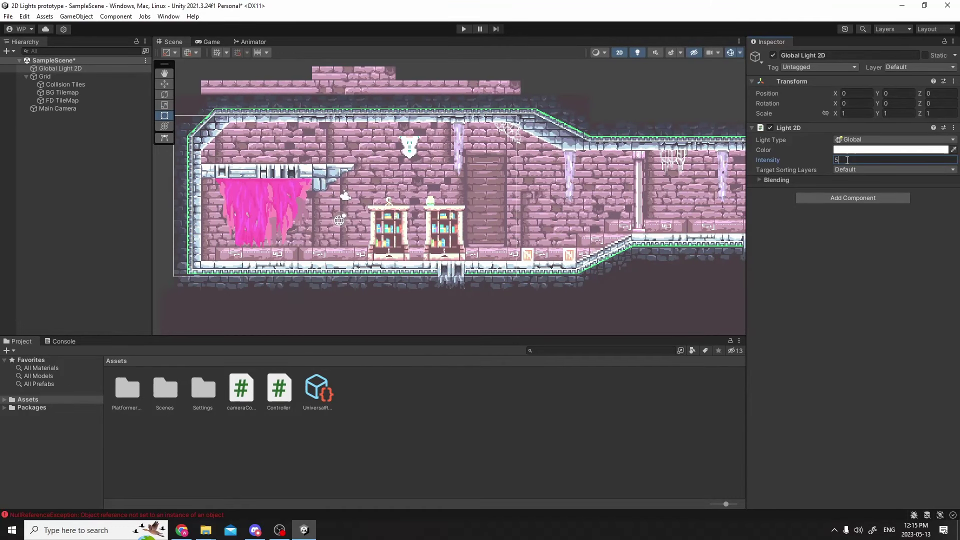
- Try intensities of 2 and 4 on the Global Light 2D
key(BackSpace)
text(2)
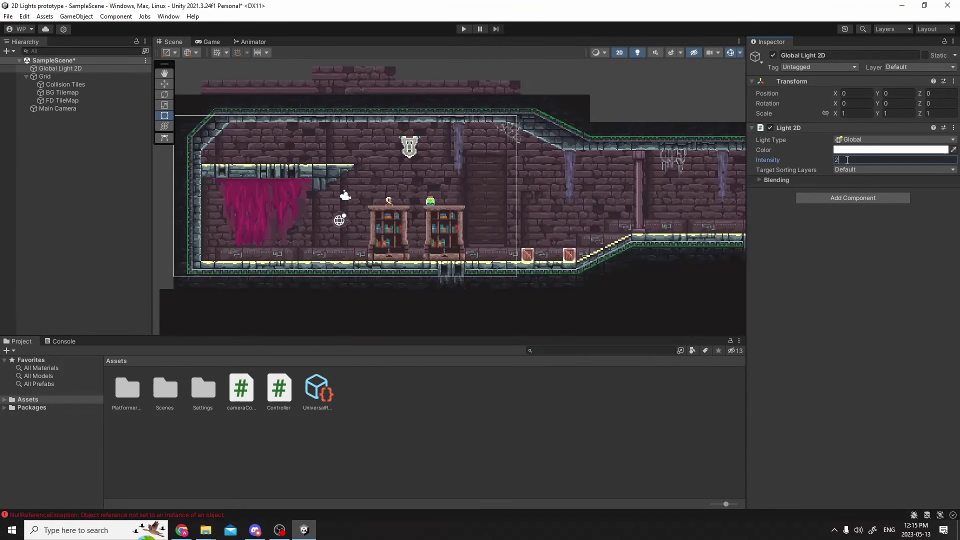
key(BackSpace)
text(4)
- Try out different hues for the Global Light 2D color
click(846, 149)
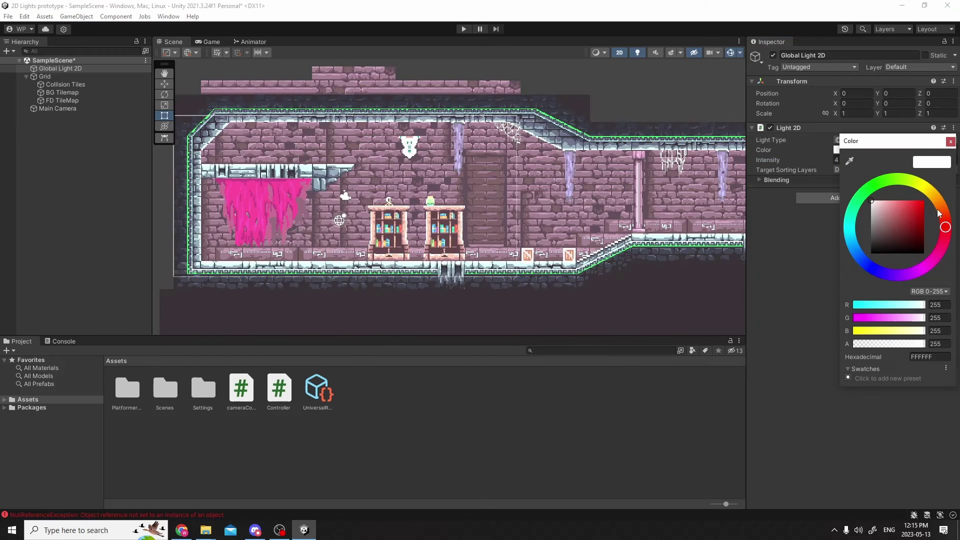
click(927, 187)
click(923, 202)
mouse_move(940, 235)
mouse_down()
mouse_move(911, 255)
mouse_move(848, 264)
mouse_move(830, 248)
mouse_move(878, 252)
mouse_move(926, 200)
mouse_move(857, 190)
mouse_up()
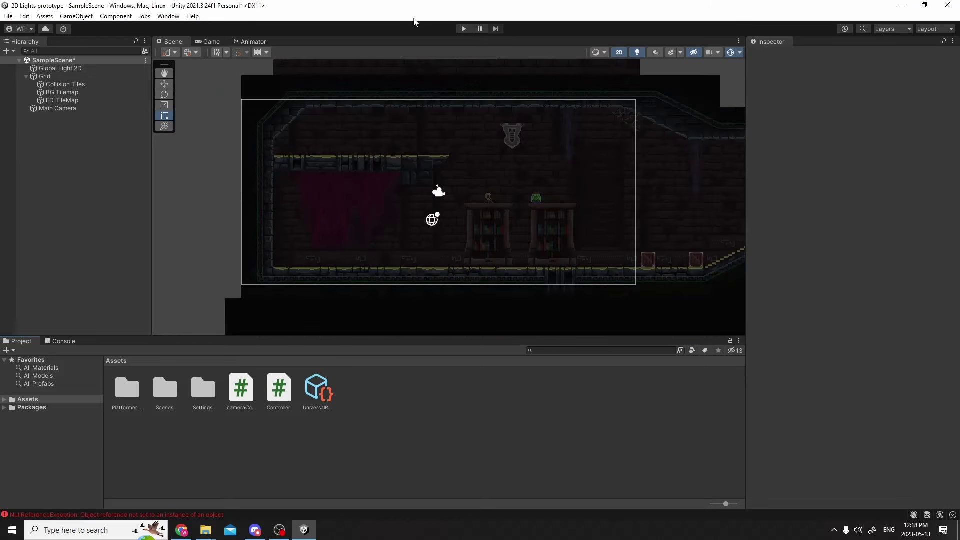
- Run the scene to preview the level with the dimmed global light
click(463, 29)
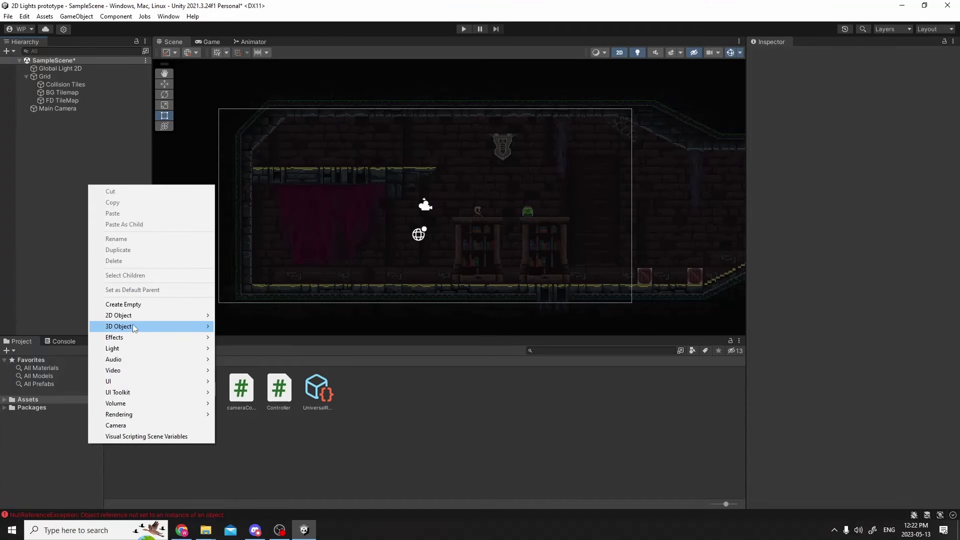
- Add a Spot Light 2D to the scene and frame it in the view
mouse_move(121, 347)
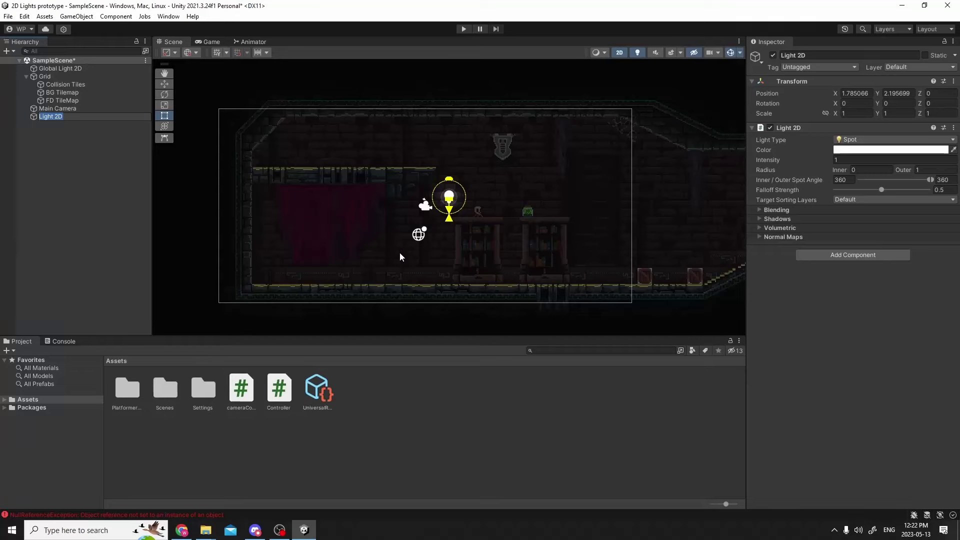
key(f)
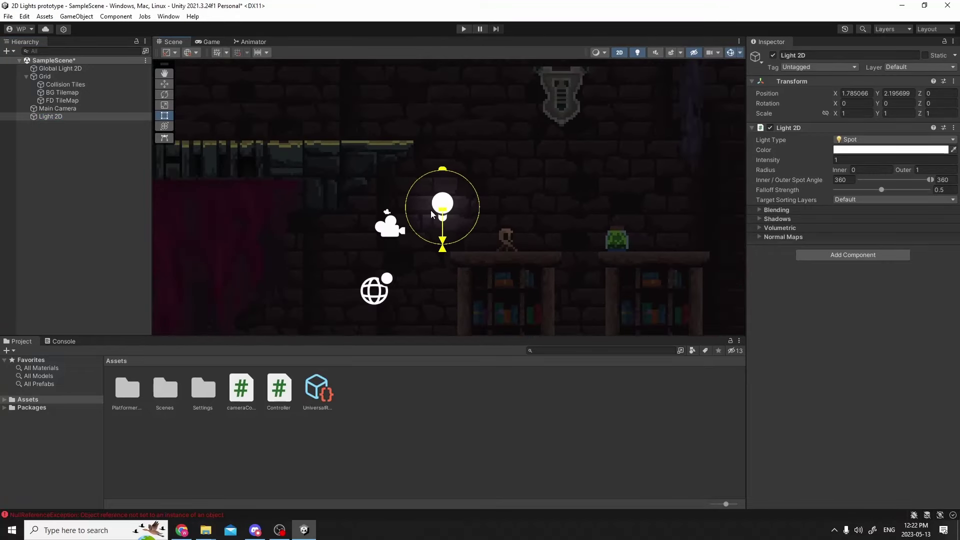
- Adjust the spot angle of the new Light 2D directly in the scene
scroll(438, 200, up, 2)
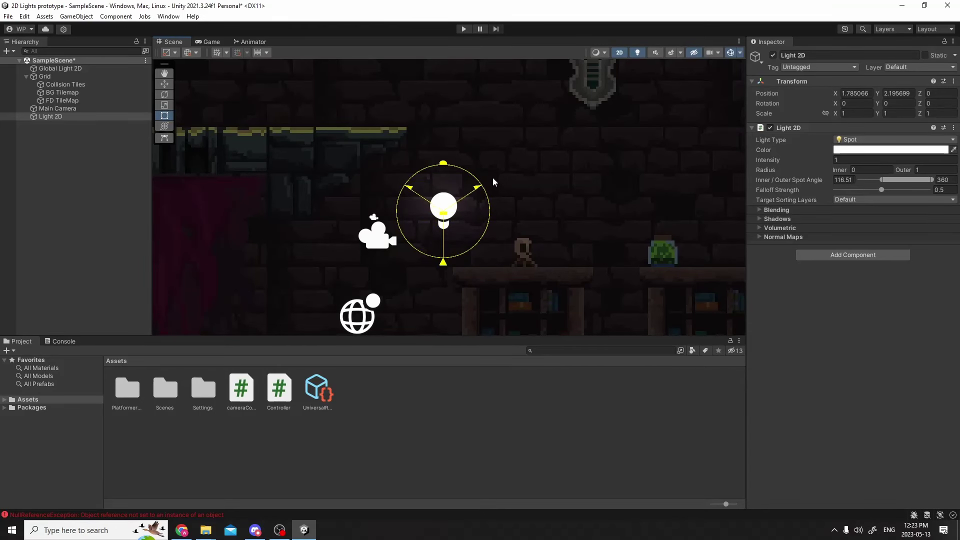
drag(478, 186, 592, 194)
scroll(592, 195, down, 3)
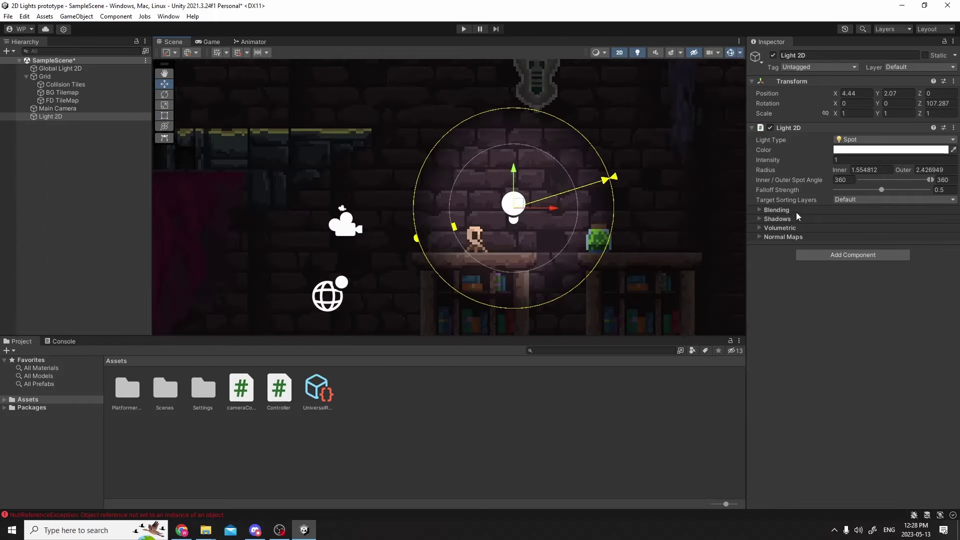
- Shrink the spot light to an outer radius of about 1.48 and an inner radius of about 1.35
scroll(526, 196, up, 3)
drag(372, 254, 432, 243)
scroll(576, 210, up, 4)
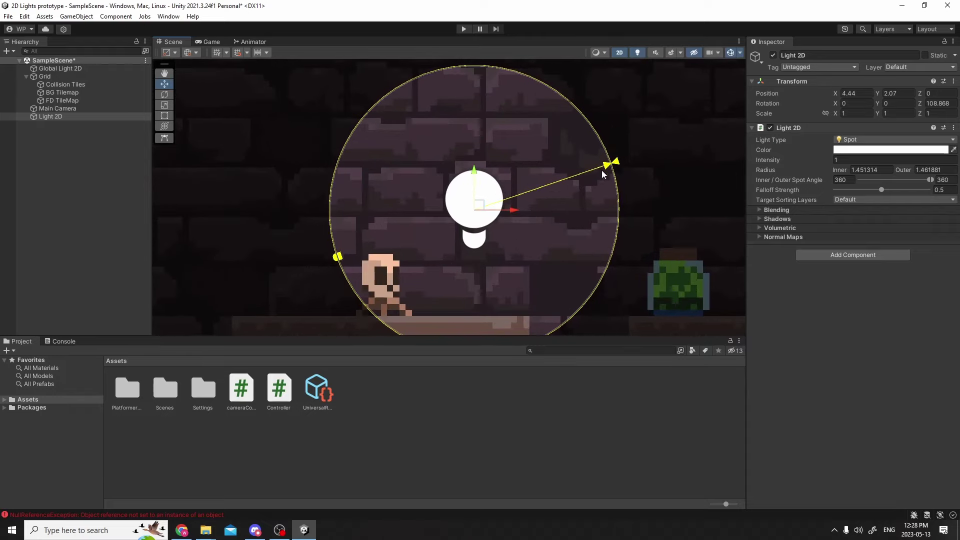
mouse_move(338, 258)
mouse_down()
mouse_move(432, 242)
mouse_move(350, 260)
mouse_up()
scroll(293, 250, down, 3)
middle_drag(274, 253, 372, 200)
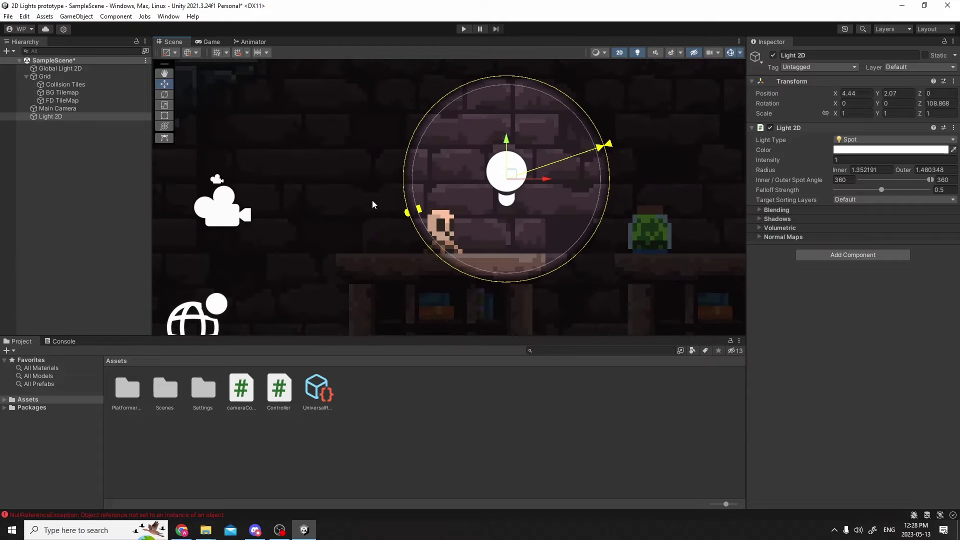
- Enlarge the spot light to an outer radius of about 5.09 and an inner radius of about 3.26
drag(406, 216, 150, 267)
scroll(384, 228, down, 2)
scroll(400, 215, down, 3)
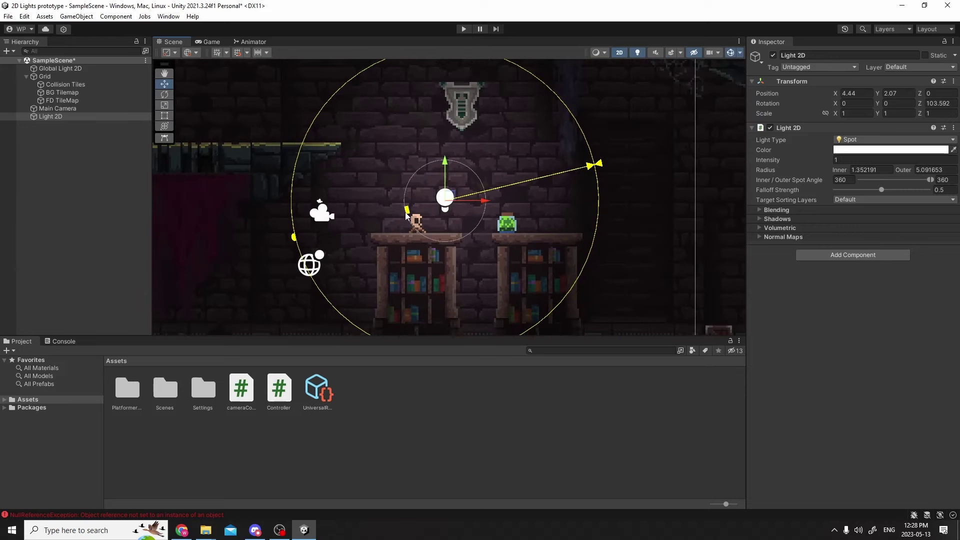
drag(407, 211, 353, 236)
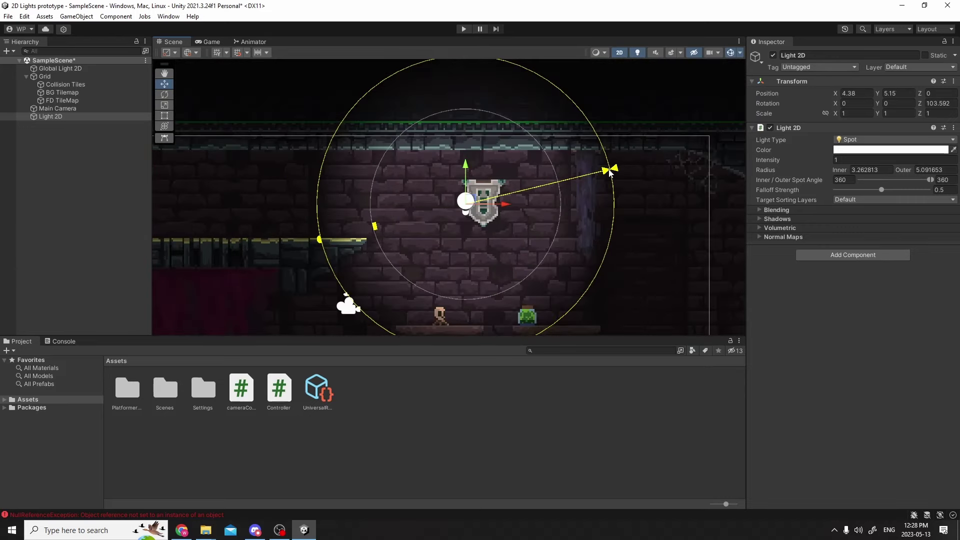
- Narrow the spot light to a cone with an outer angle of about 72 degrees and aim it down from the wall shield
drag(614, 168, 602, 283)
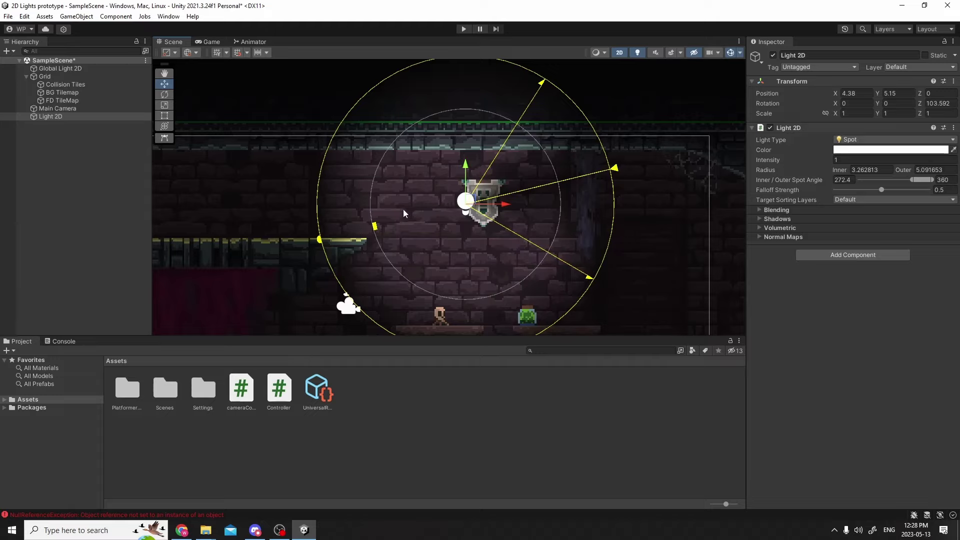
drag(321, 236, 535, 92)
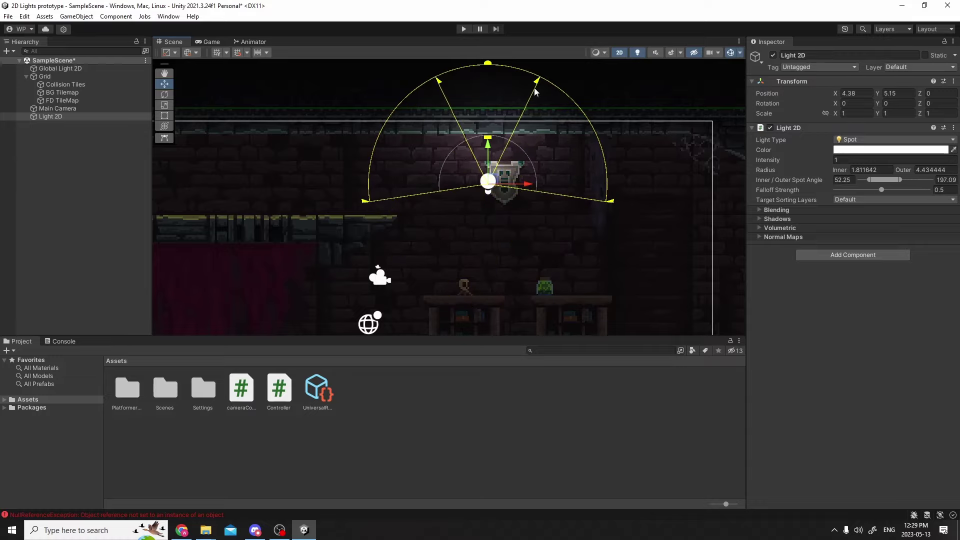
drag(489, 64, 488, 302)
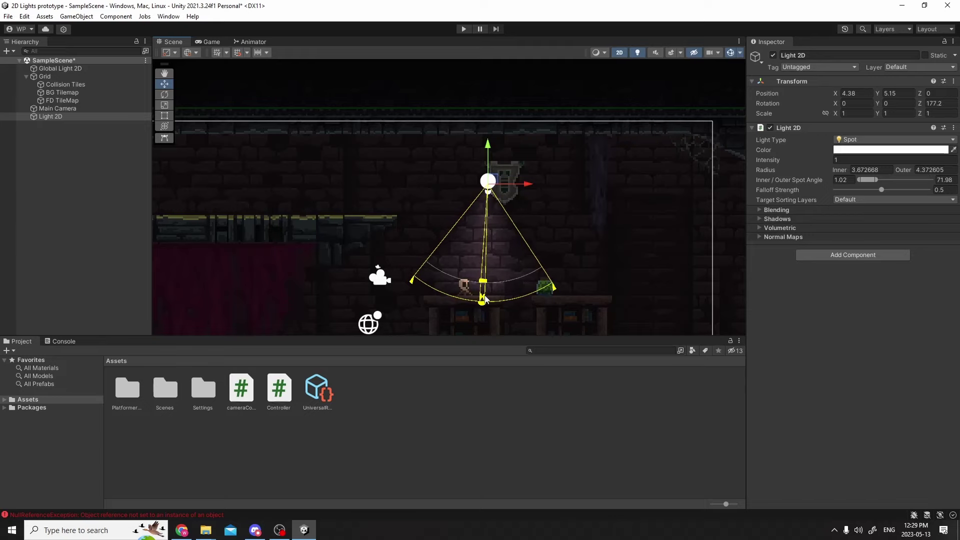
- Deselect the spot light and examine its downward cone in the Game view
click(550, 234)
scroll(561, 226, up, 2)
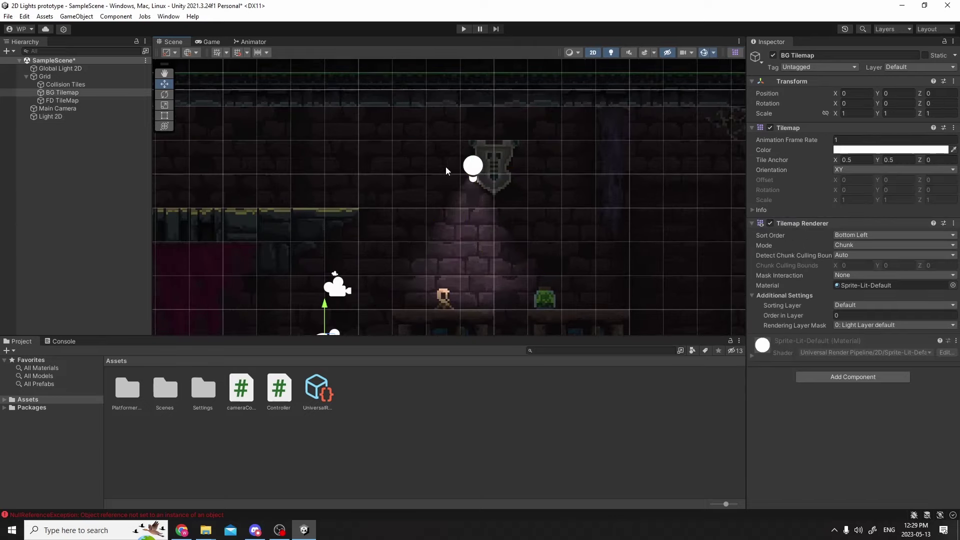
click(205, 42)
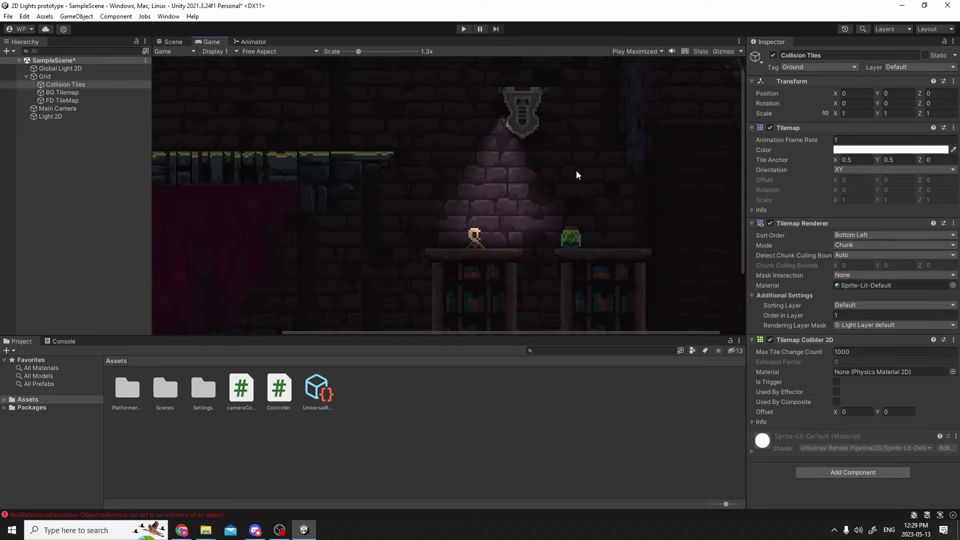
scroll(560, 169, up, 1)
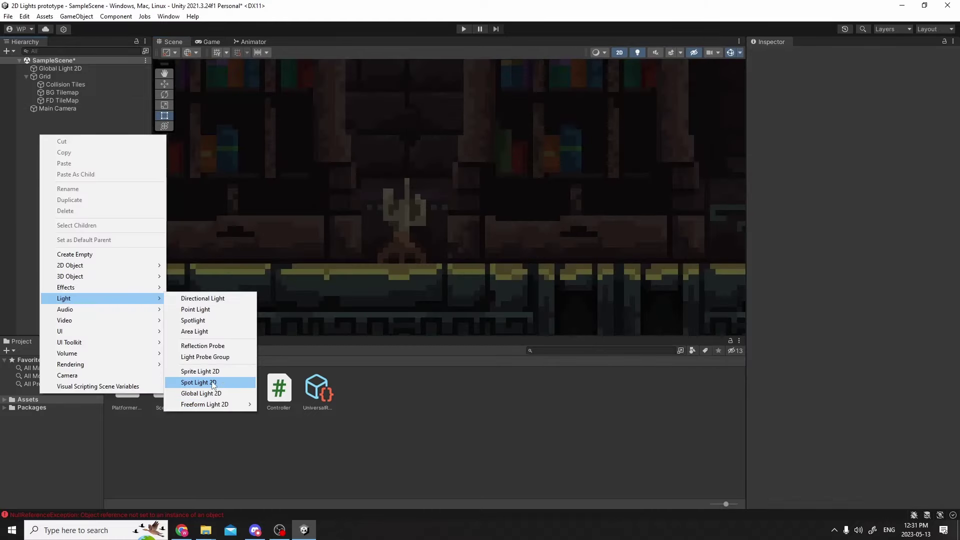
- Add a Spot Light 2D over the floor candle with an inner radius of about 0.93 and an outer radius of about 2.0
click(242, 383)
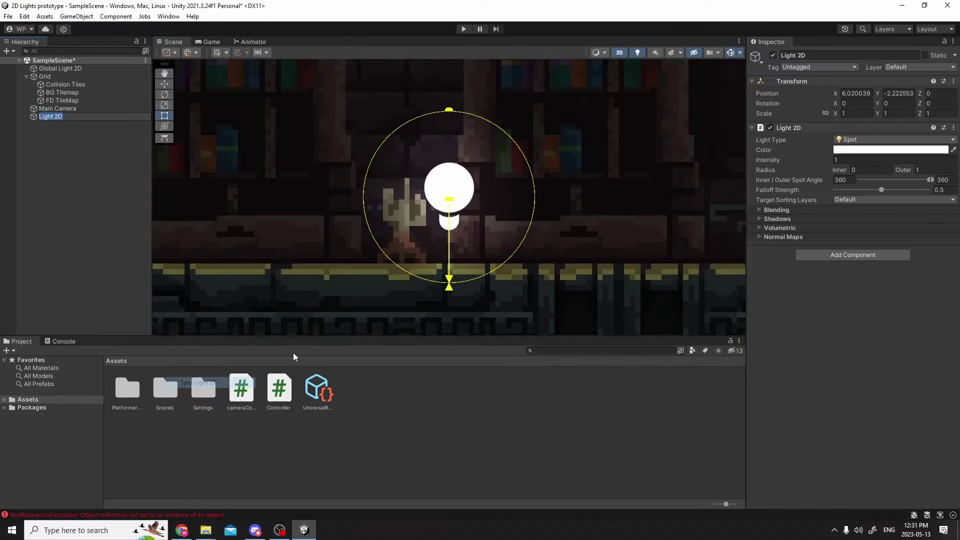
scroll(454, 227, up, 1)
drag(483, 117, 496, 155)
key(w)
drag(484, 203, 487, 204)
key(f)
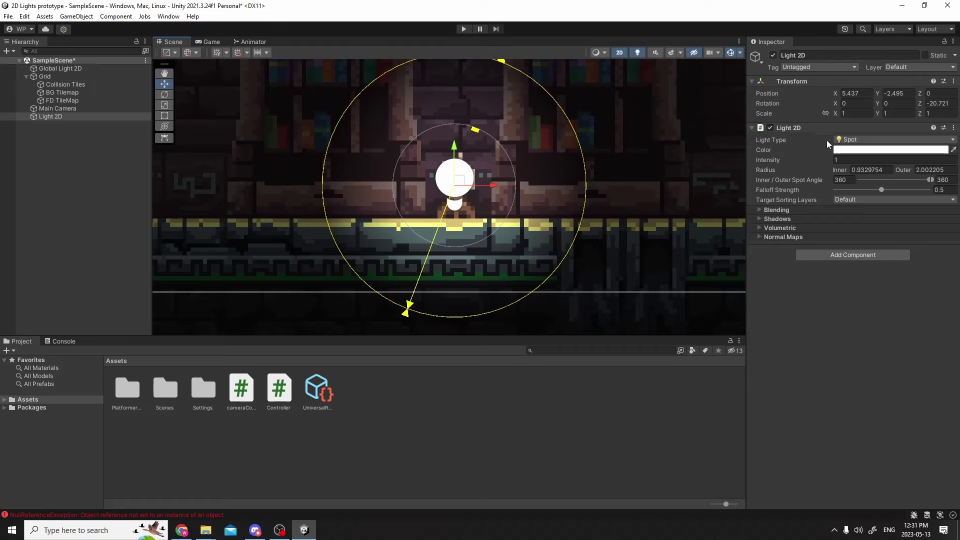
- Give the candle light an inner radius of about 0.66, an intensity of 2 and an orange color, and play the scene
drag(472, 139, 513, 146)
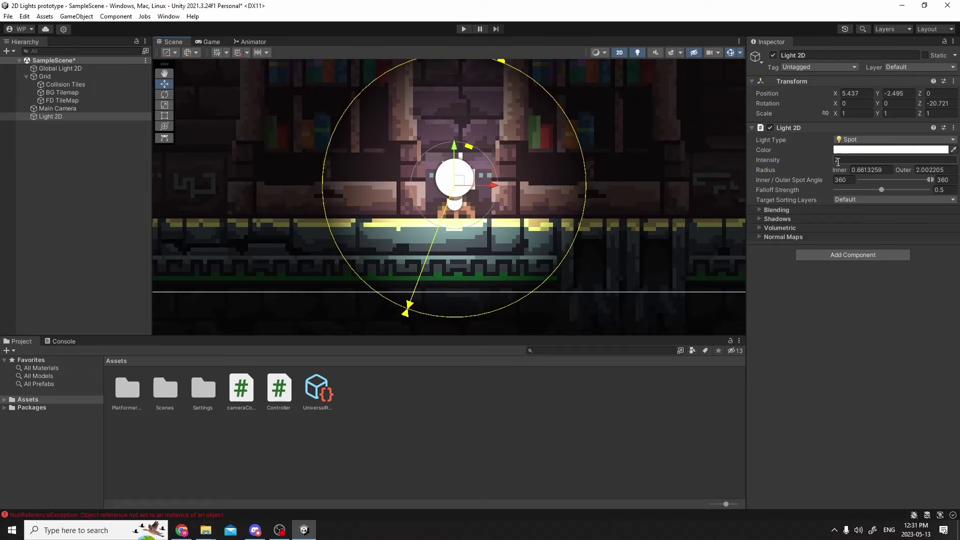
click(863, 150)
click(924, 202)
click(949, 143)
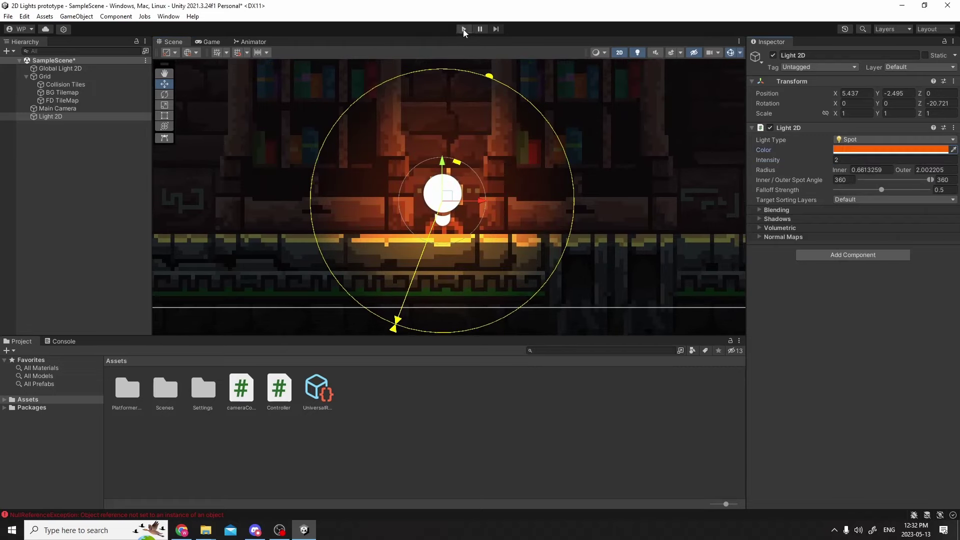
click(464, 29)
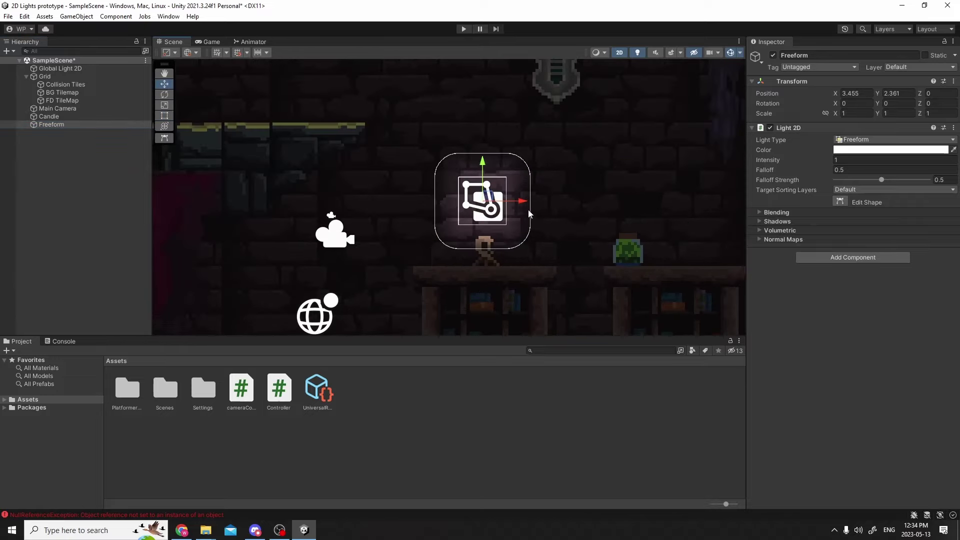
- Edit the Freeform light's shape, moving its corners outward into an irregular quadrilateral on the wall above the bookcases
drag(476, 195, 632, 149)
click(624, 176)
click(61, 125)
click(841, 201)
drag(499, 213, 618, 262)
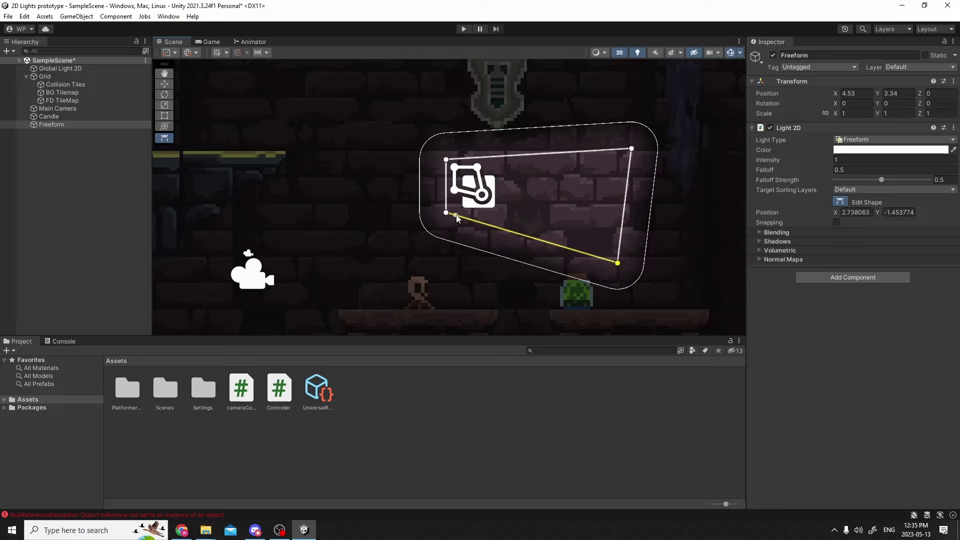
drag(446, 213, 329, 239)
drag(446, 160, 480, 136)
- Reshape the Freeform light into a wide-topped funnel tapering down between the bookcases and check it in the Game view
scroll(566, 160, down, 4)
middle_drag(566, 161, 524, 180)
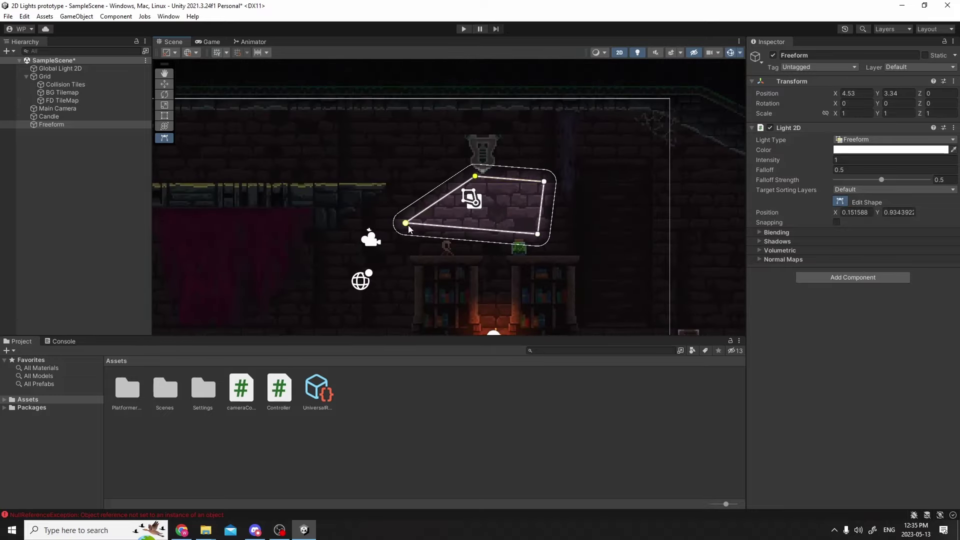
drag(408, 225, 571, 152)
click(212, 41)
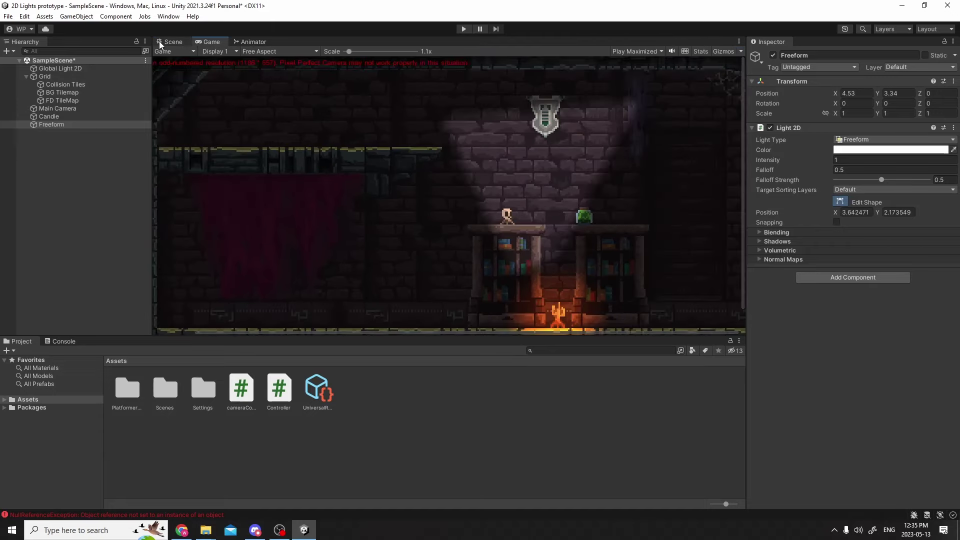
- Add points along both slanted sides of the Freeform light and pull them inward to form a narrow lower stem
click(159, 41)
scroll(546, 144, up, 4)
middle_drag(491, 185, 526, 182)
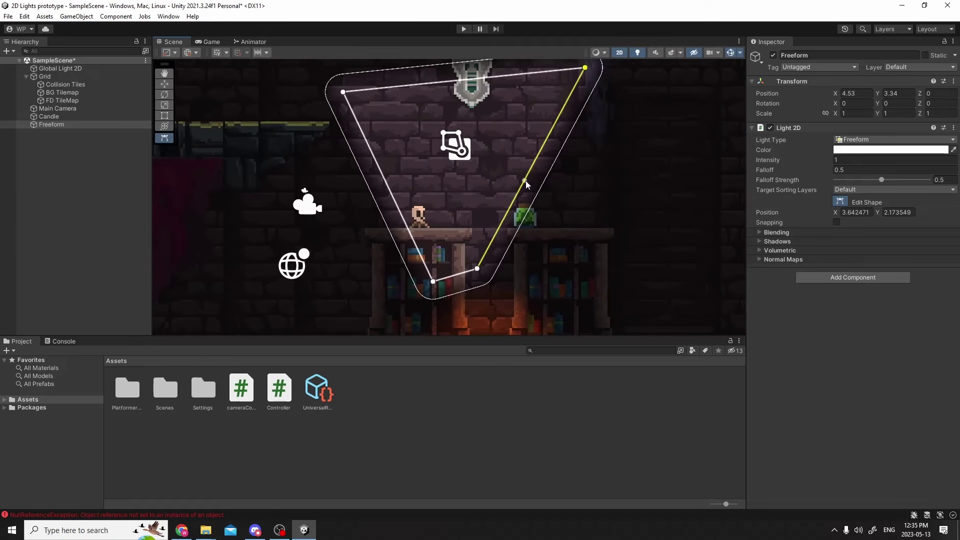
click(526, 181)
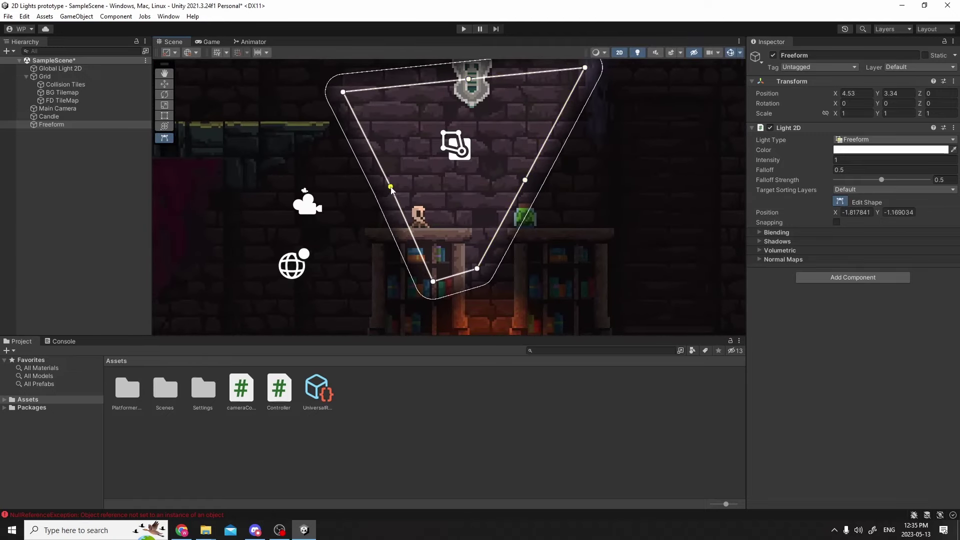
drag(392, 189, 450, 163)
drag(508, 212, 477, 179)
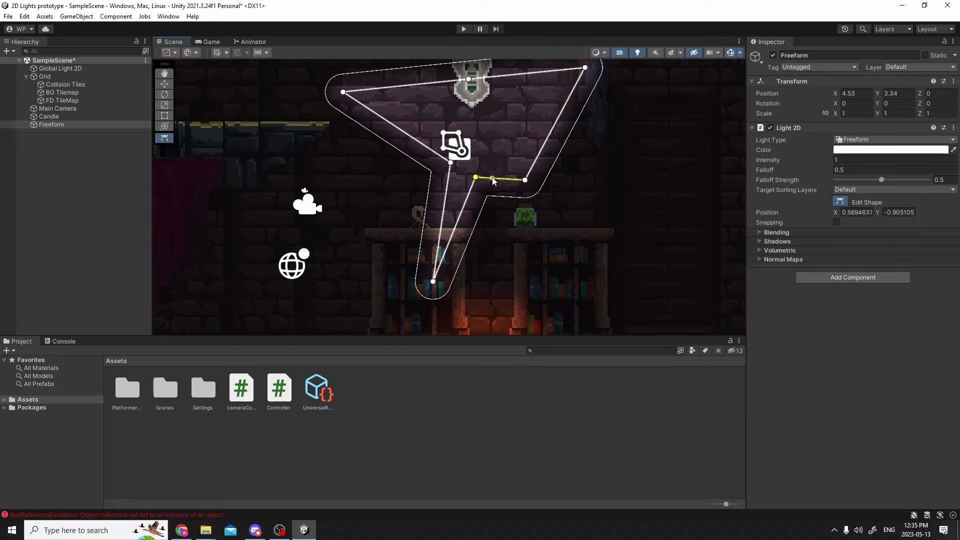
- Pull the Freeform light's upper edge inward and extend a fourth arm past the second bookcase to form an X
key(f)
drag(442, 128, 430, 190)
drag(505, 238, 474, 200)
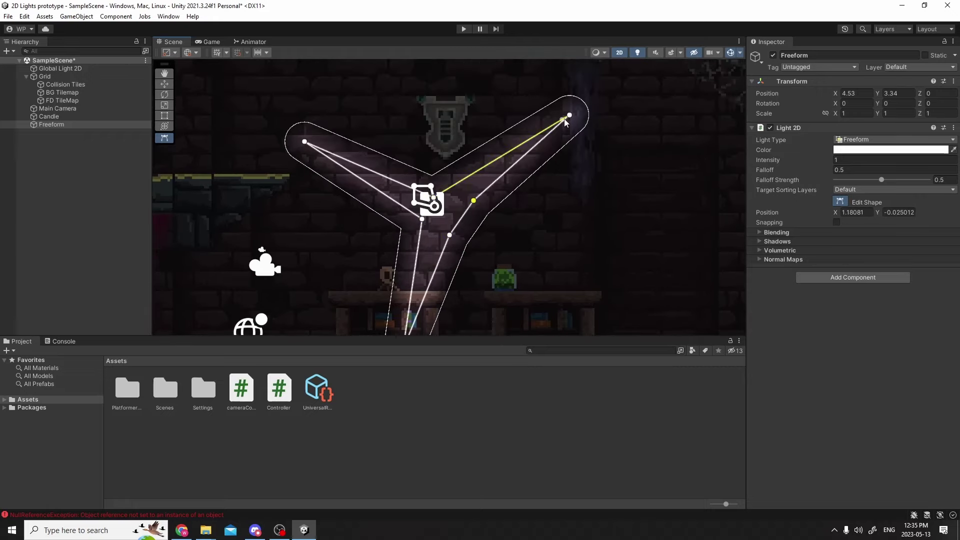
drag(565, 124, 564, 114)
drag(462, 218, 615, 312)
middle_drag(616, 313, 661, 265)
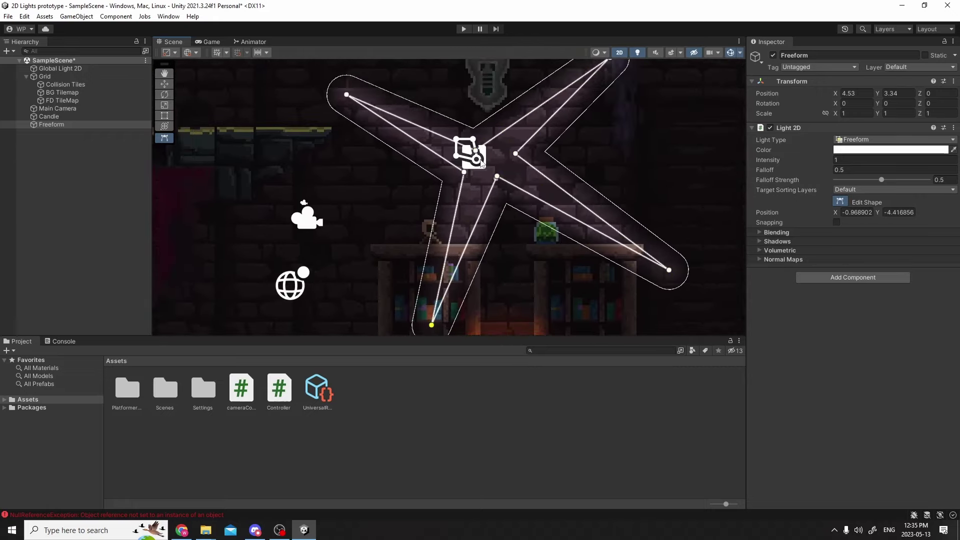
- Even out the arms and center points of the X-shaped Freeform light and check it in the Game view
drag(467, 171, 471, 166)
scroll(359, 255, down, 2)
drag(567, 91, 512, 76)
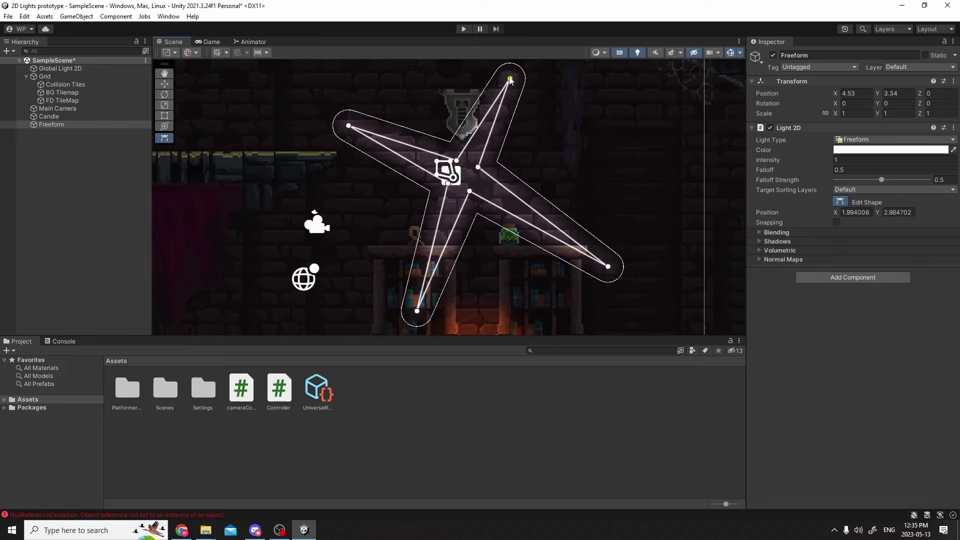
drag(487, 172, 476, 172)
drag(417, 311, 408, 278)
drag(608, 266, 564, 216)
click(208, 42)
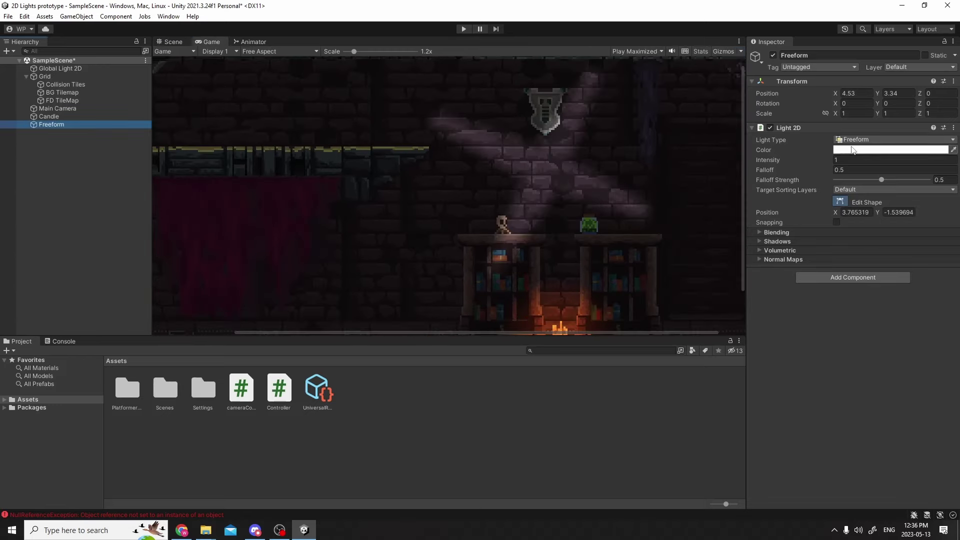
- Set the Freeform light's color to red and its intensity to 1.75
click(851, 150)
drag(900, 208, 928, 208)
click(949, 146)
click(893, 161)
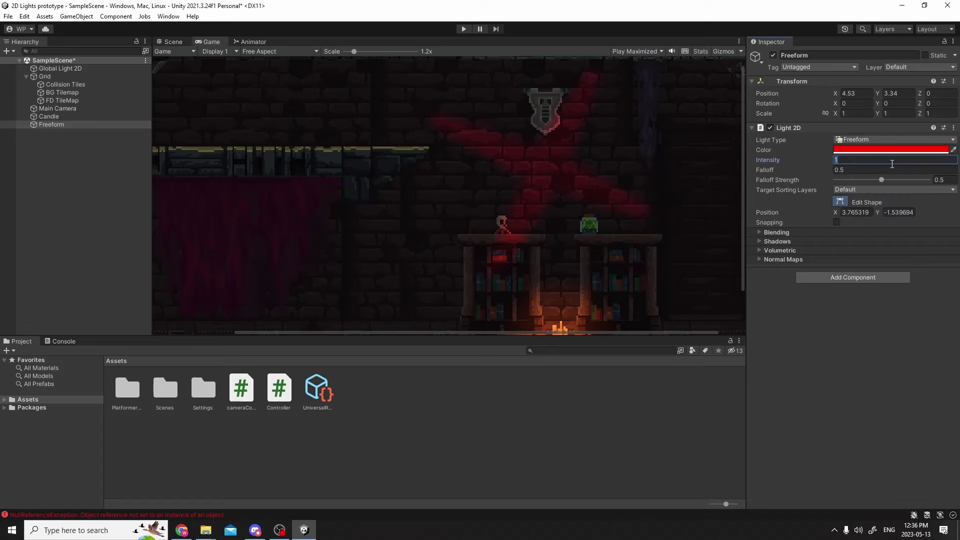
text(1.75)
scroll(599, 232, down, 2)
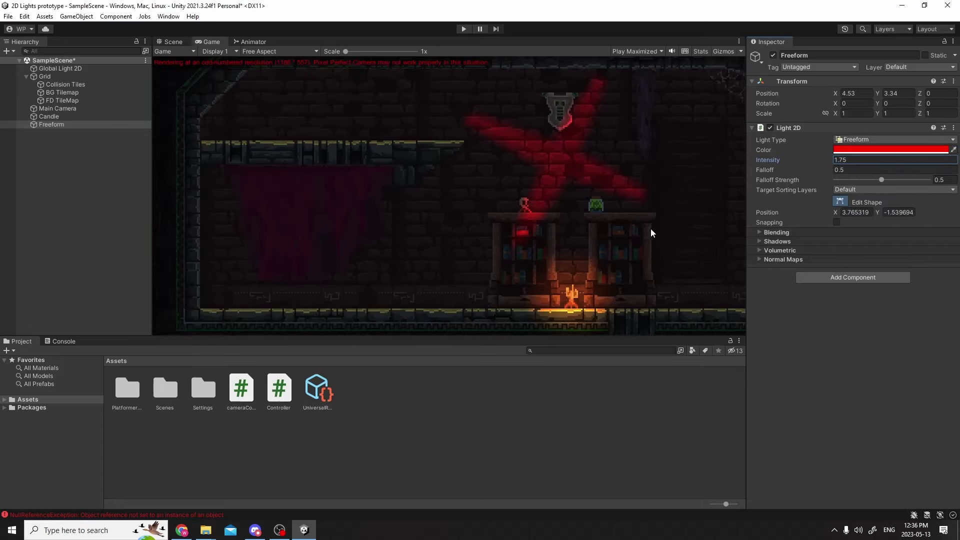
- Rename the Freeform light as RedX
click(53, 125)
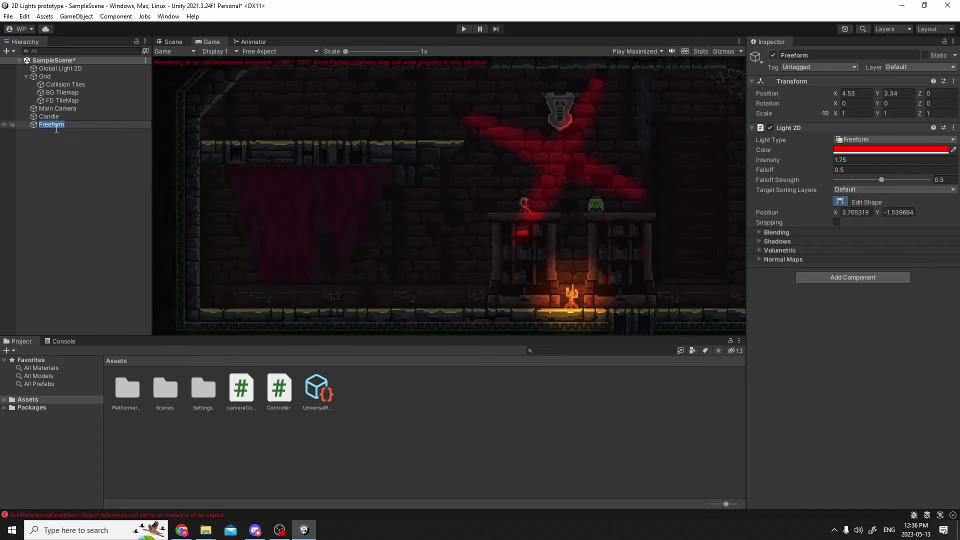
text(RedX)
click(100, 157)
- Add a circular Freeform Light 2D for the Moon and pull its edge points inward to carve a crescent
right_click(100, 157)
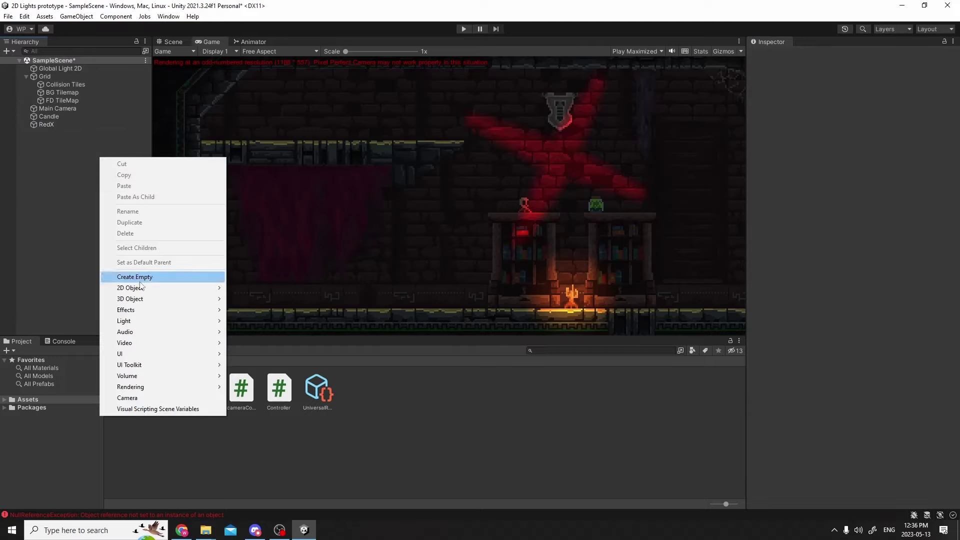
mouse_move(154, 321)
mouse_move(264, 427)
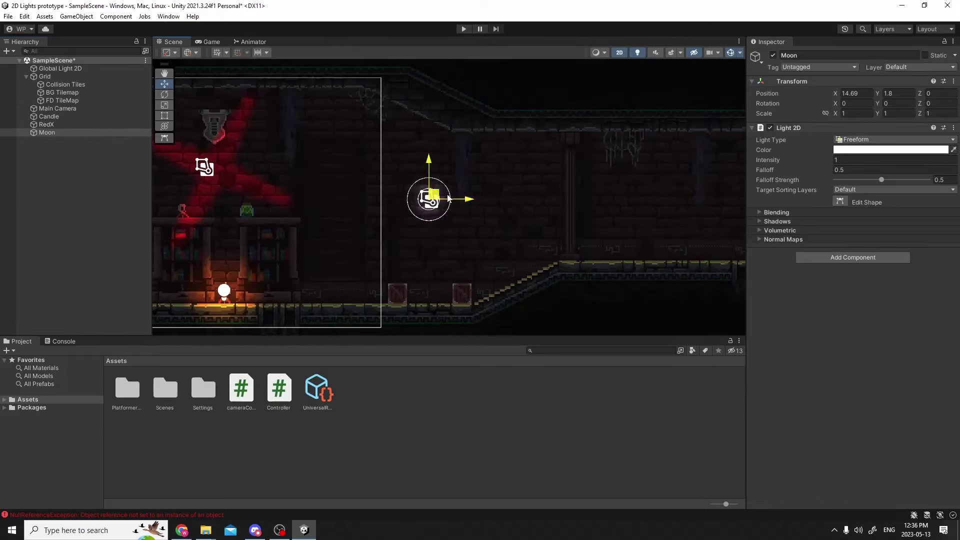
scroll(527, 179, up, 5)
drag(470, 111, 467, 115)
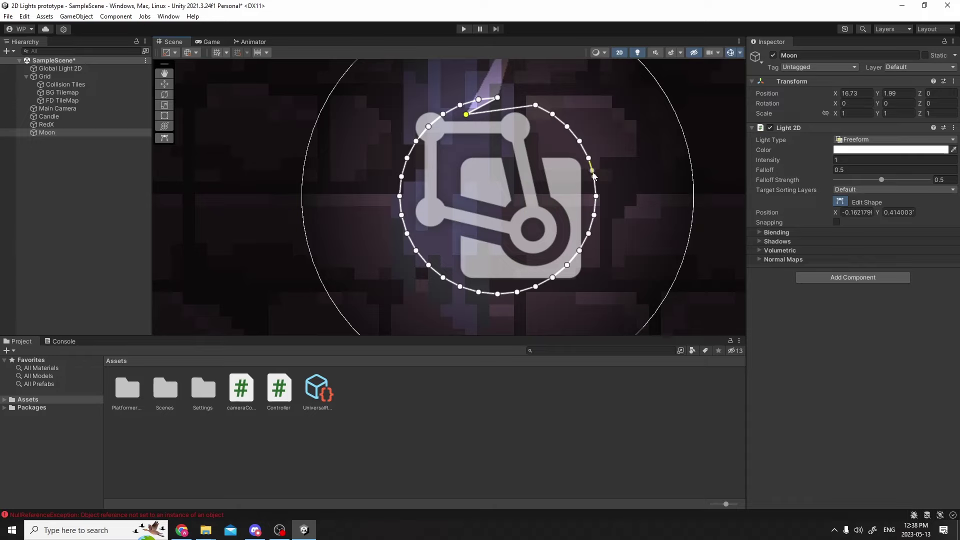
drag(593, 175, 544, 268)
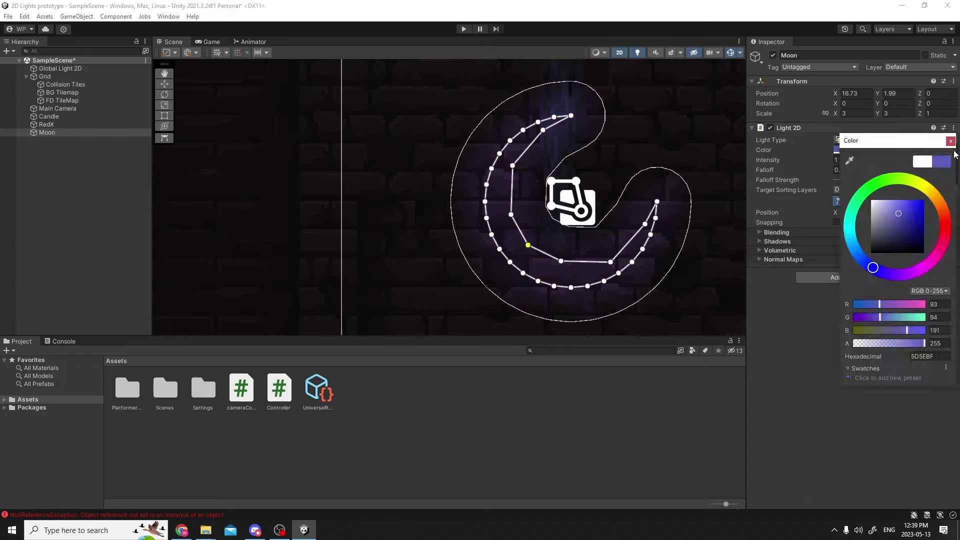
- Set the Moon light's intensity to 3 and its color to a deep blue, and play the scene
click(874, 159)
text(2)
key(BackSpace)
text(3)
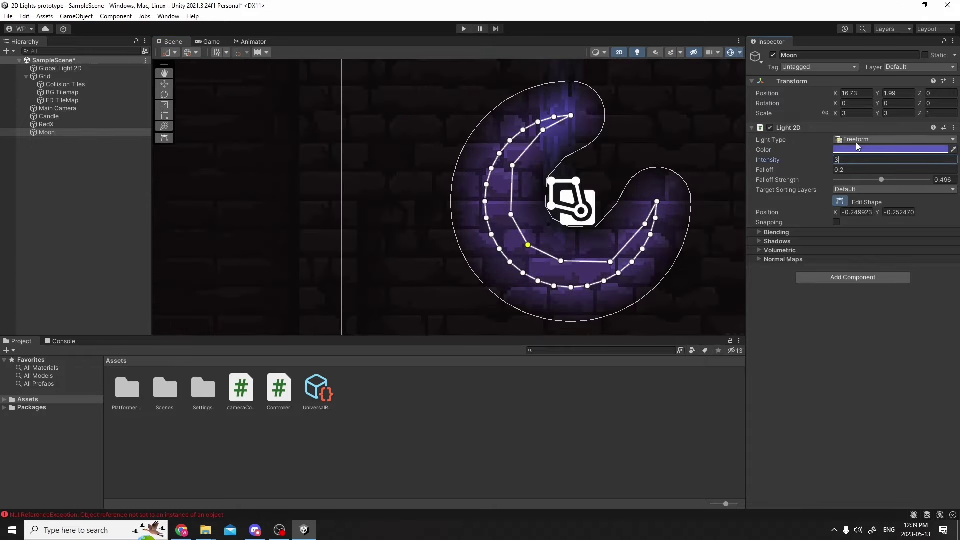
click(850, 149)
click(898, 240)
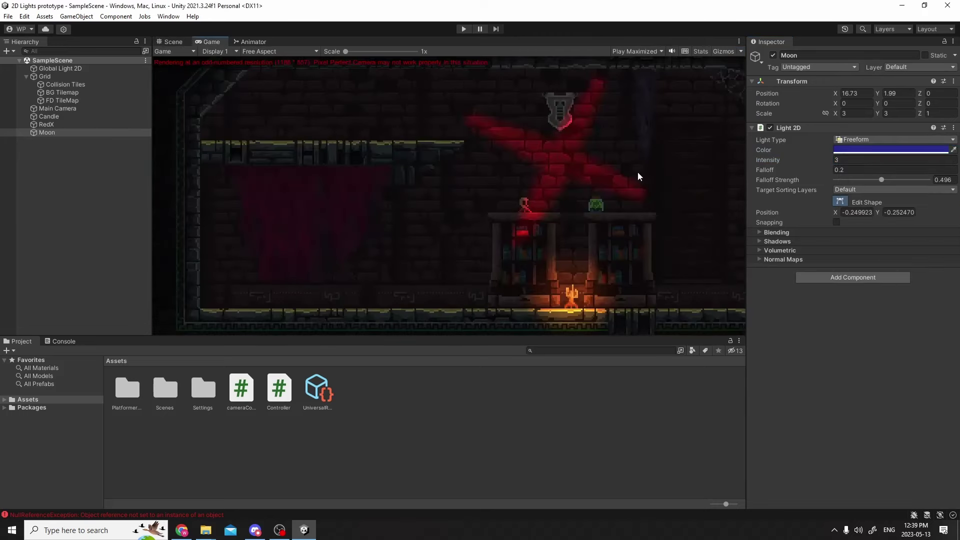
click(463, 28)
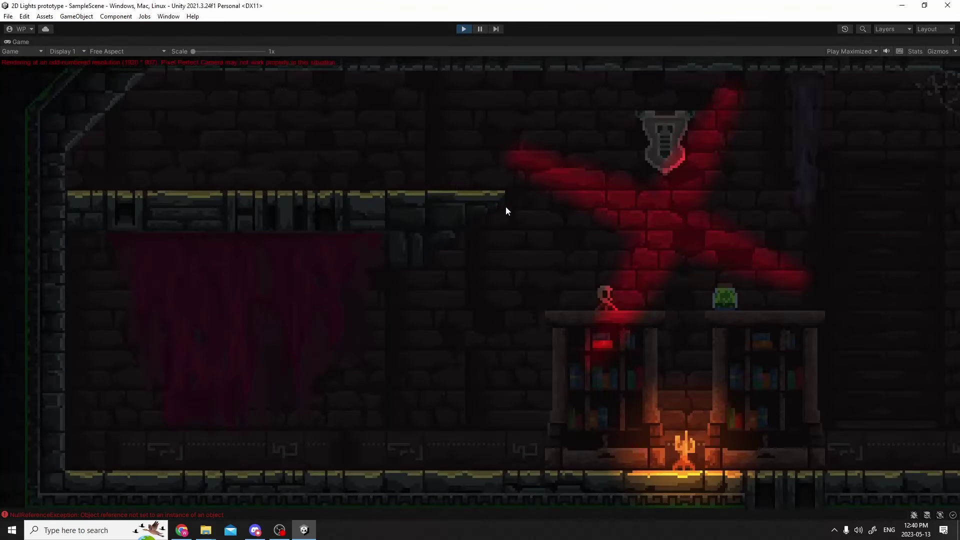
- Move the character to the right in the playing scene to examine the lights
key(d)
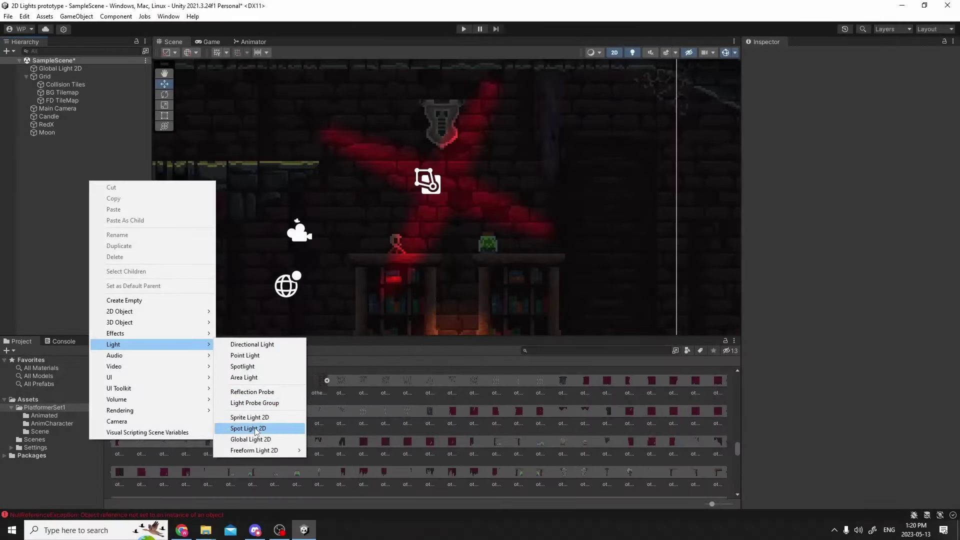
- Add a Sprite Light 2D to the scene and assign it the other_and_decorative_67 sprite
click(272, 420)
key(Return)
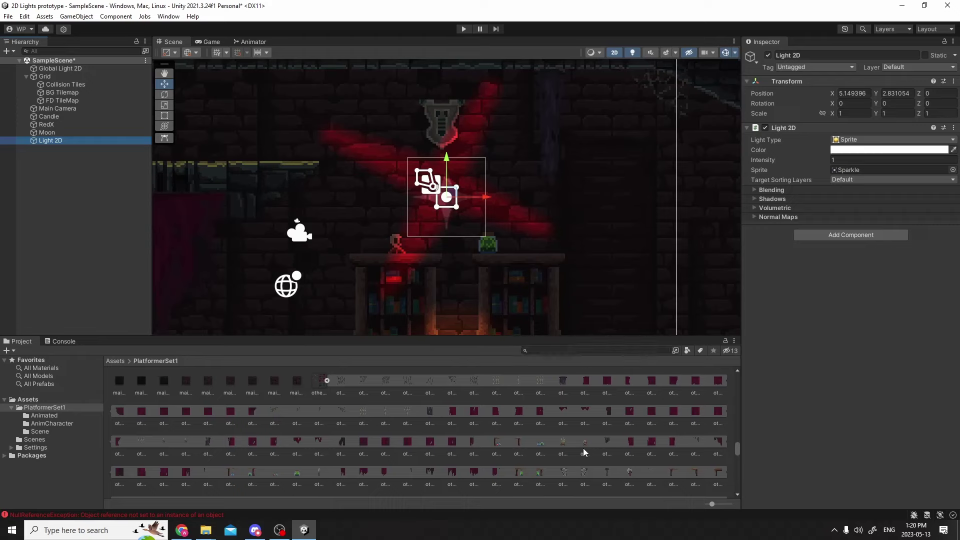
scroll(583, 455, up, 1)
drag(585, 450, 850, 172)
- Move the sprite light onto the dark area beyond the bookshelves, at about X 10.3, Y 2.4
scroll(493, 220, up, 2)
drag(443, 190, 642, 207)
scroll(642, 207, up, 5)
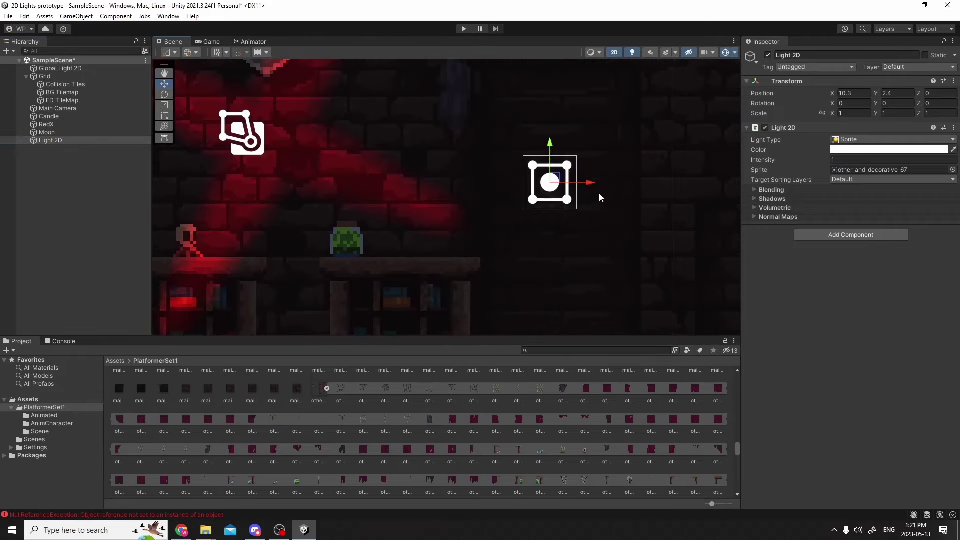
- Try scaling the sprite light to 5 on the X, Y and Z axes
scroll(503, 183, down, 5)
click(853, 114)
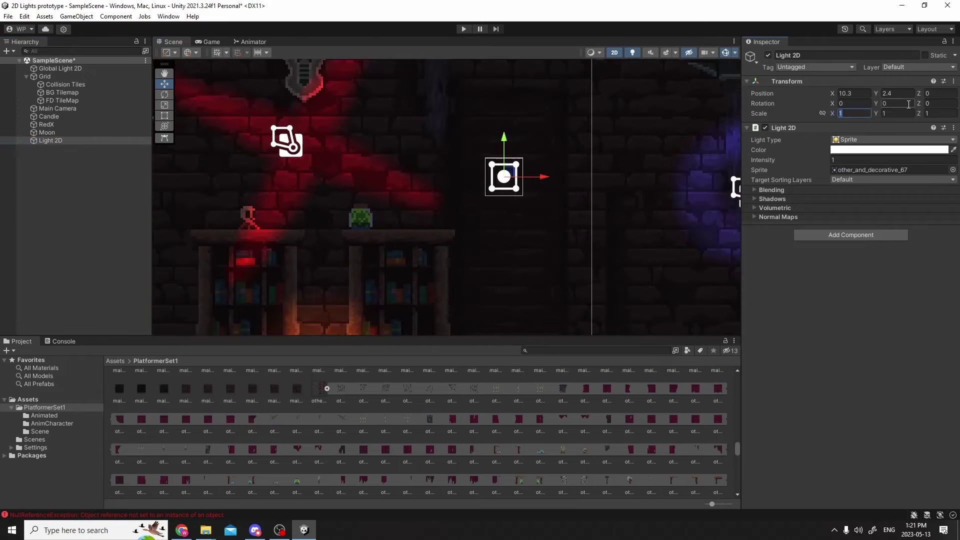
text(5)
key(Tab)
text(5)
key(Tab)
text(5)
scroll(566, 197, up, 1)
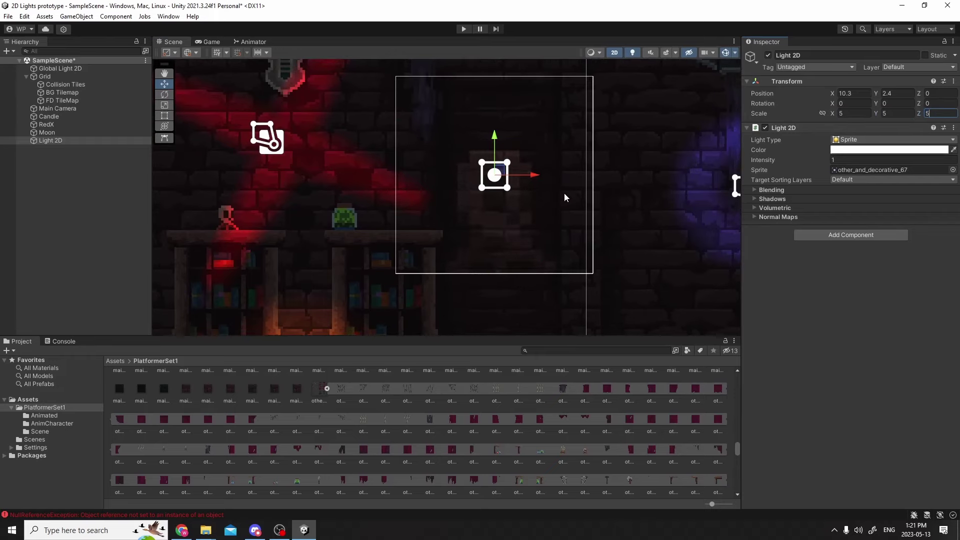
- Undo the scale changes on the sprite light
key(ctrl+z)
key(ctrl+z)
scroll(575, 185, up, 2)
key(ctrl+z)
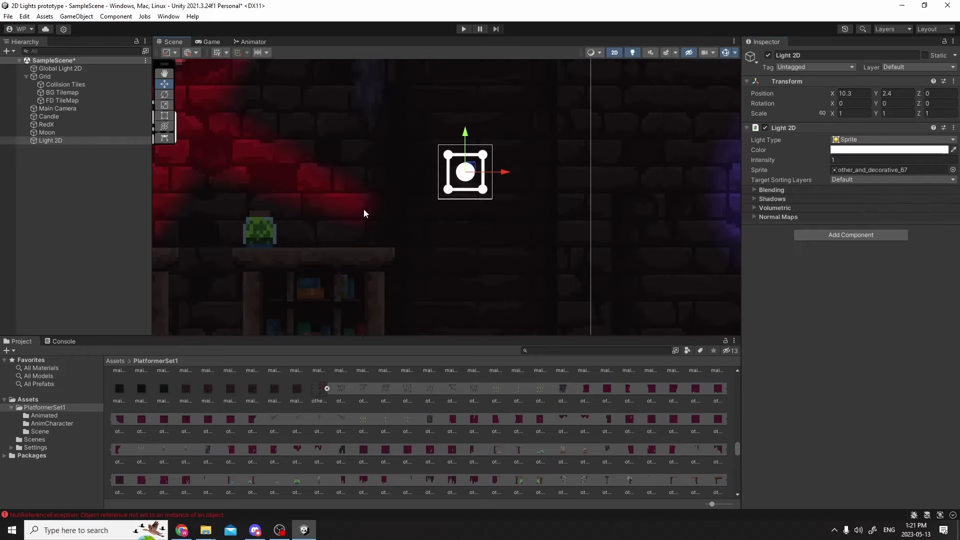
key(ctrl+z)
scroll(416, 182, up, 1)
scroll(415, 182, up, 2)
- Select the sprite light and slide it along the bookshelf top onto the small statue
click(51, 141)
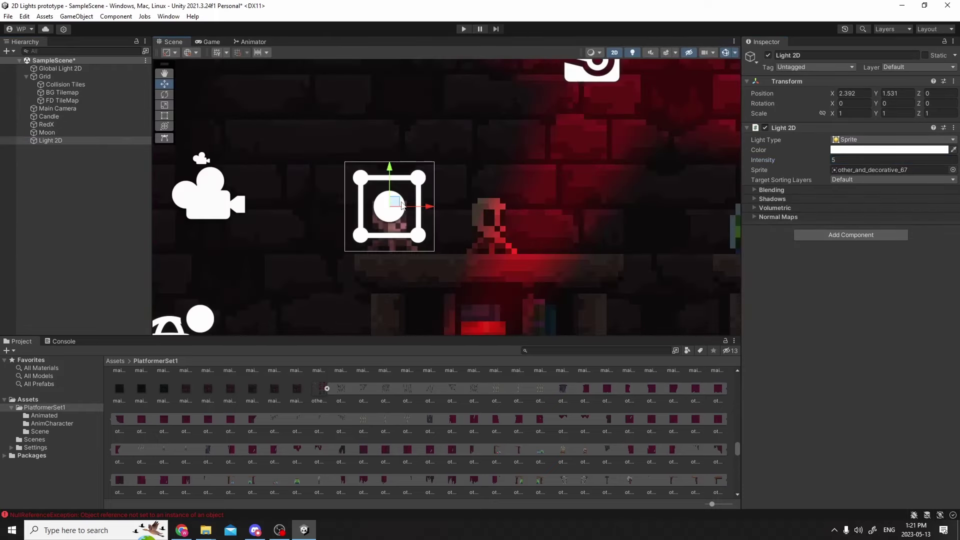
drag(402, 206, 501, 207)
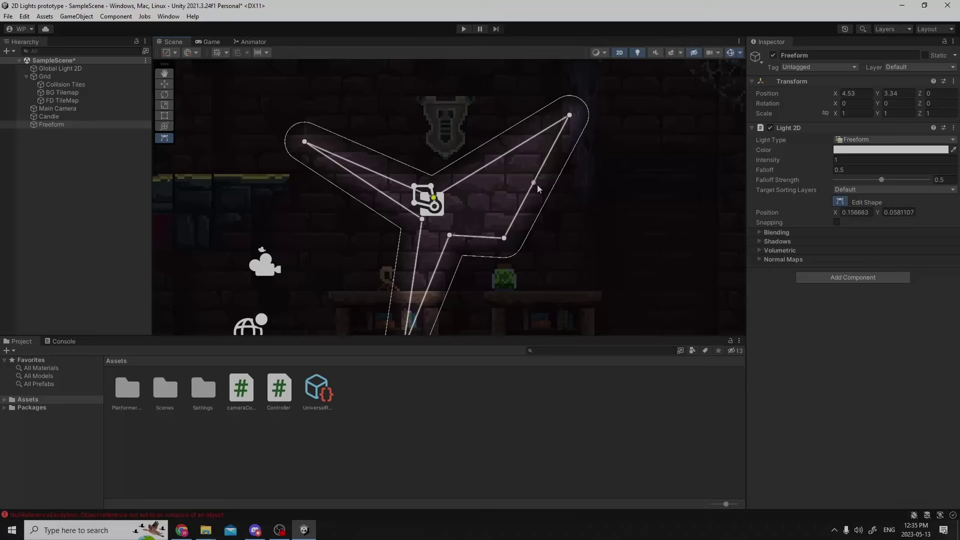
- Reshape the Freeform light's outline by moving its edge points to form the remaining arms of the X
drag(505, 239, 475, 203)
mouse_move(568, 118)
mouse_down()
mouse_move(507, 168)
mouse_move(547, 140)
mouse_move(567, 106)
mouse_up()
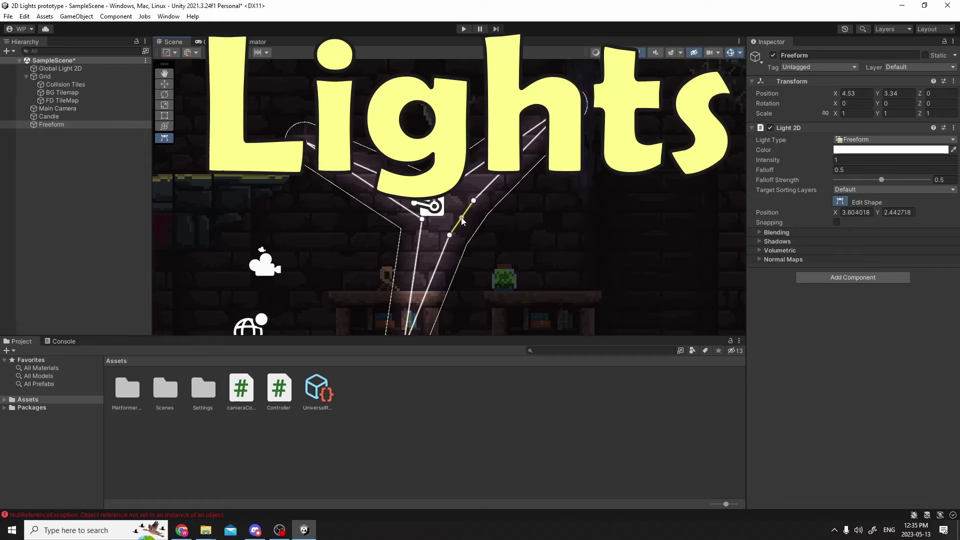
drag(462, 219, 625, 316)
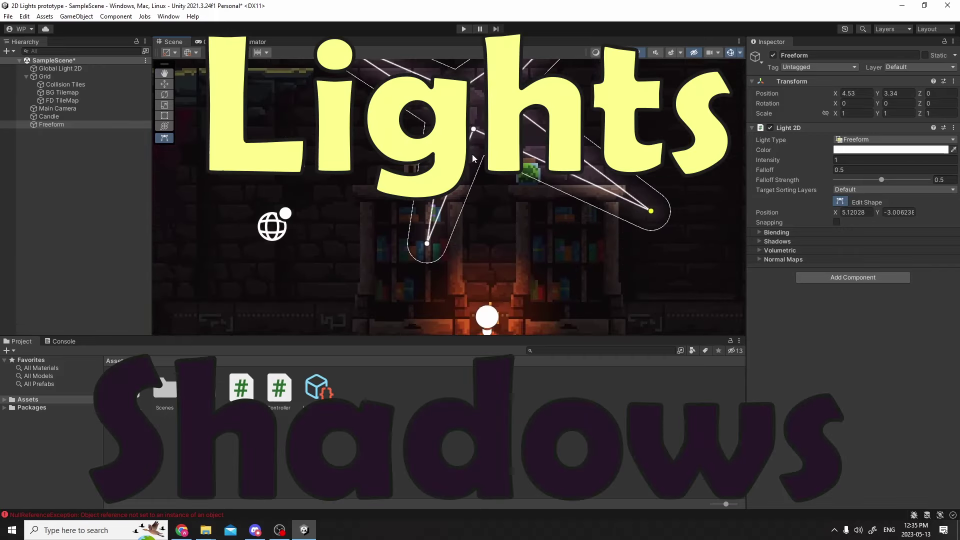
drag(474, 131, 479, 117)
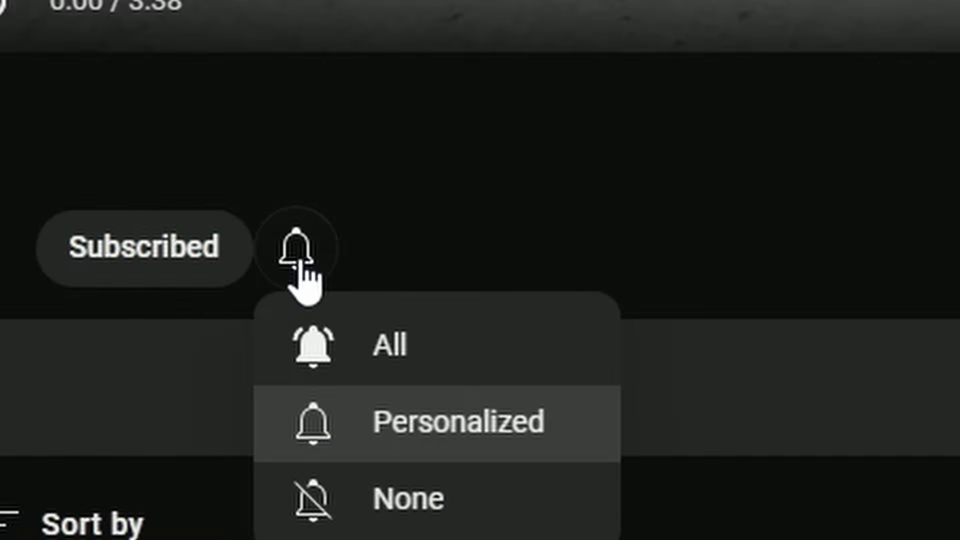
- Switch to YouTube and set the channel's notifications to All
click(331, 343)
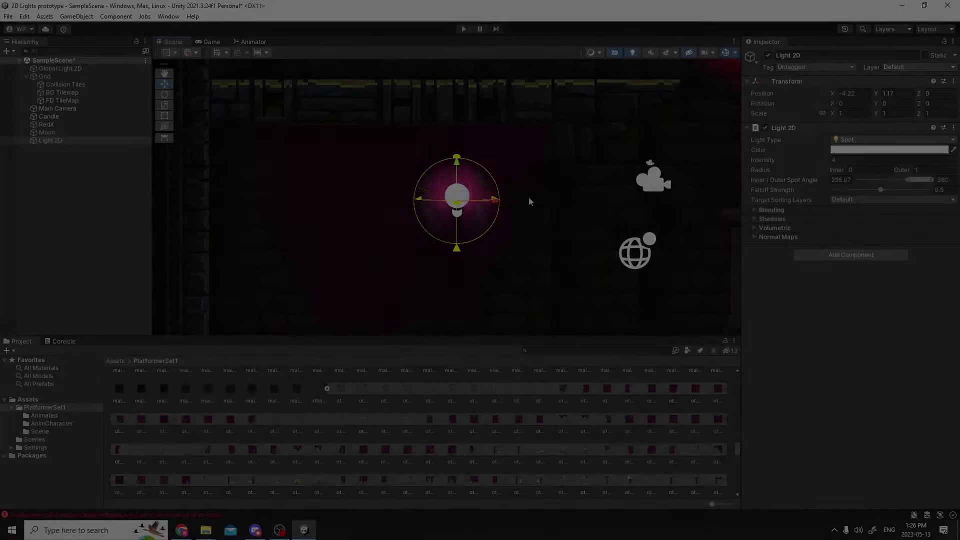
- Narrow the spot light's angles to about 58.27 inner and 102.54 outer, and extend its outer radius to about 6.23
drag(529, 198, 503, 164)
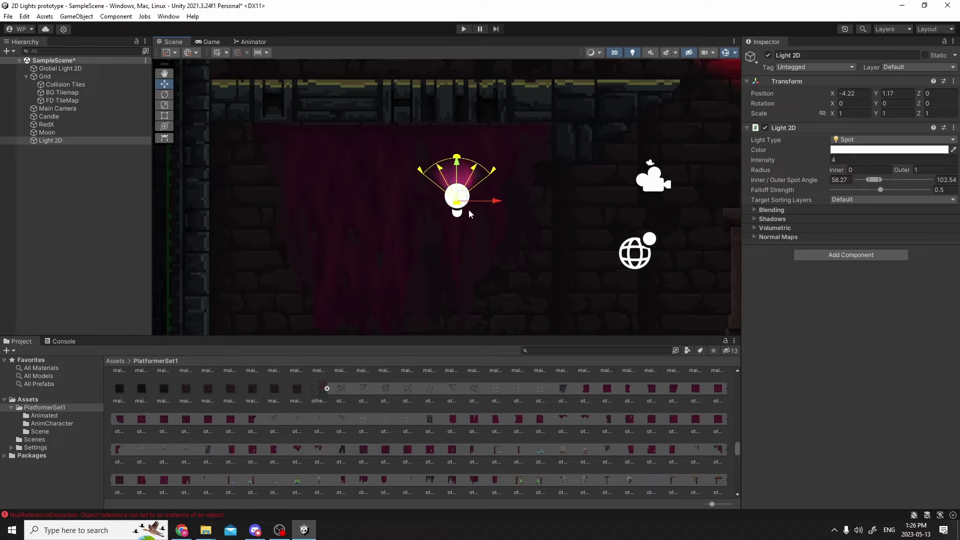
drag(449, 172, 452, 110)
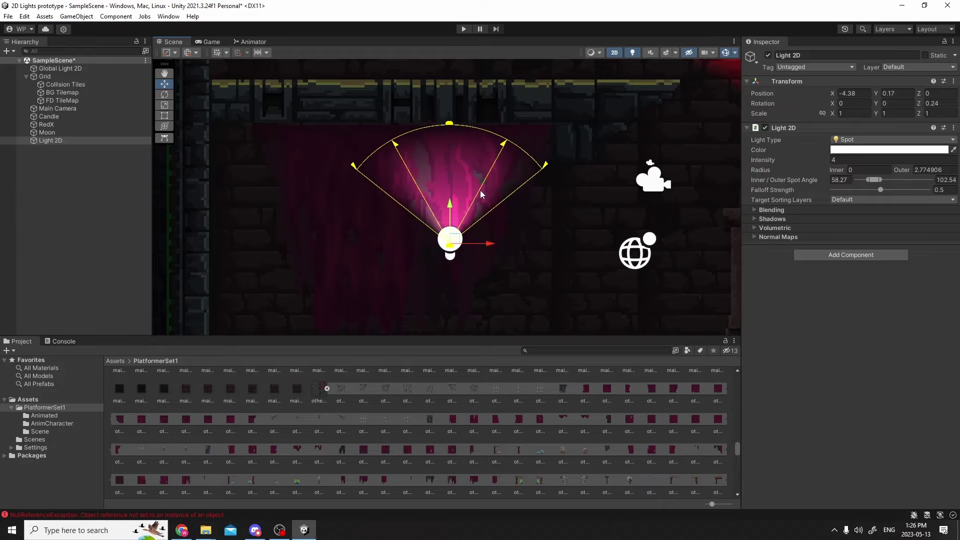
scroll(485, 210, up, 2)
drag(463, 129, 466, 52)
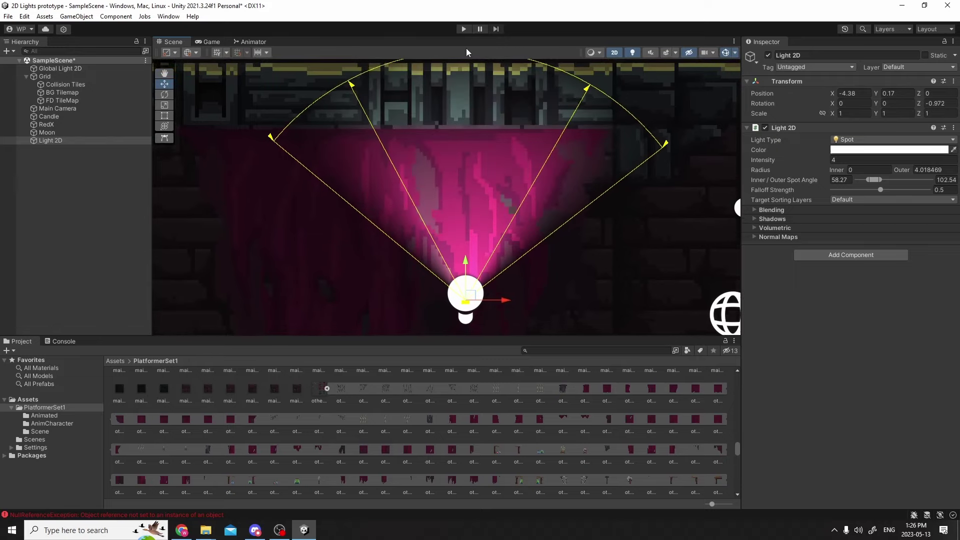
scroll(506, 133, down, 3)
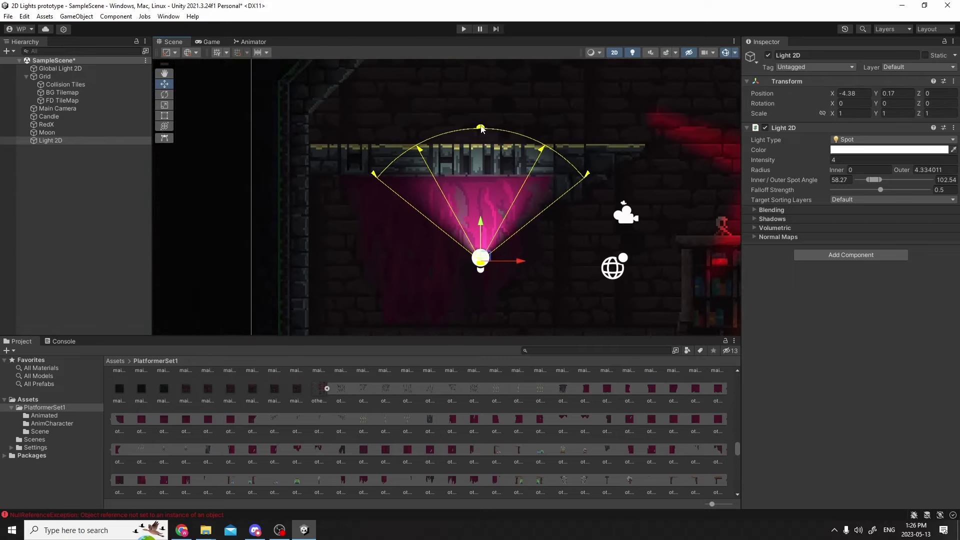
drag(480, 111, 480, 63)
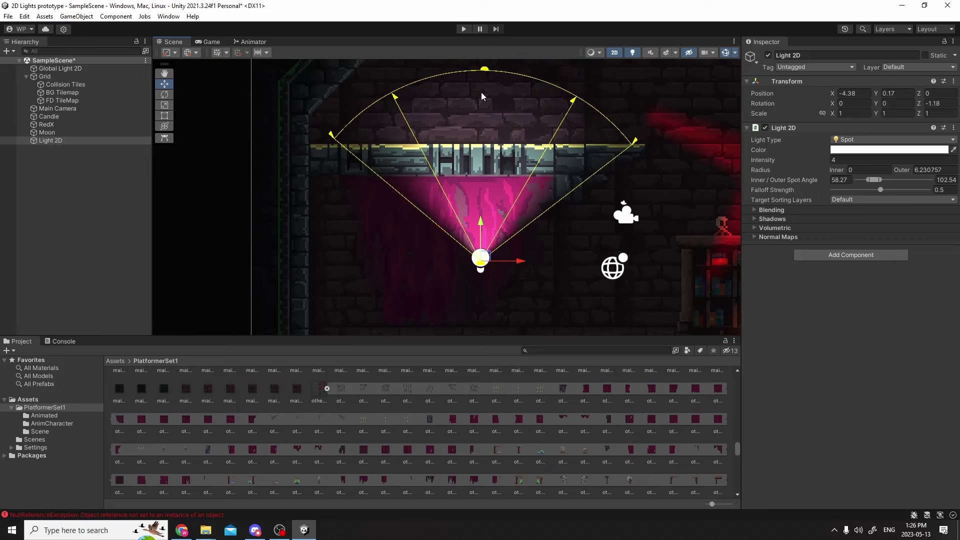
- Enlarge the spot light's inner radius to about 4.89
scroll(500, 236, up, 5)
drag(437, 298, 446, 86)
scroll(547, 285, down, 3)
drag(504, 235, 505, 155)
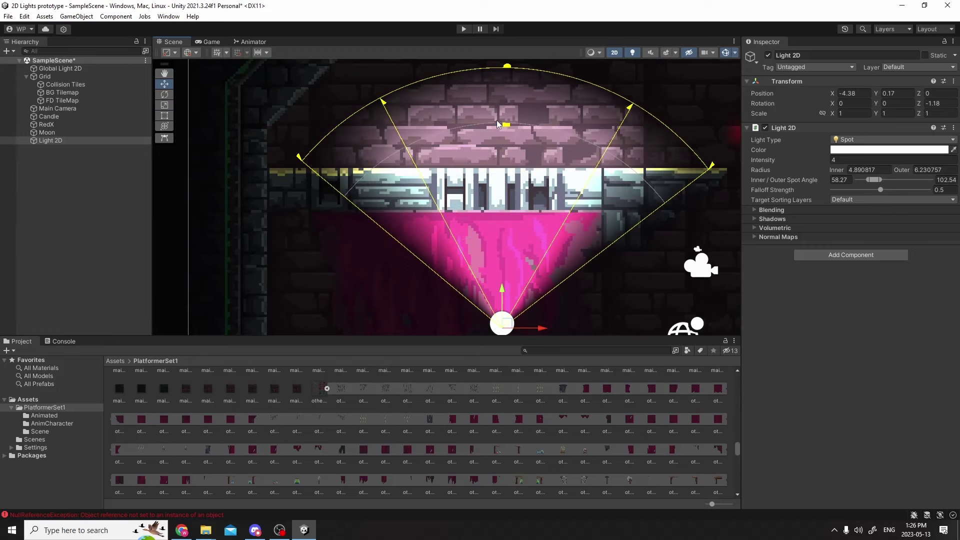
- Turn the spot light down toward the floor, place it at about X -5.15, Y -0.63, and show the Game view
scroll(504, 155, down, 2)
drag(525, 303, 446, 333)
middle_drag(544, 247, 549, 133)
scroll(520, 213, up, 3)
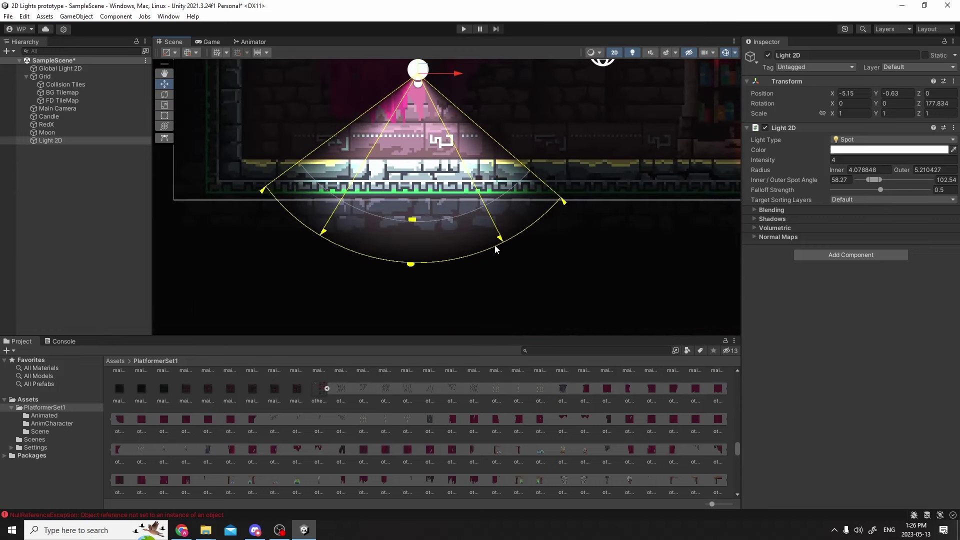
middle_drag(494, 245, 461, 225)
click(212, 42)
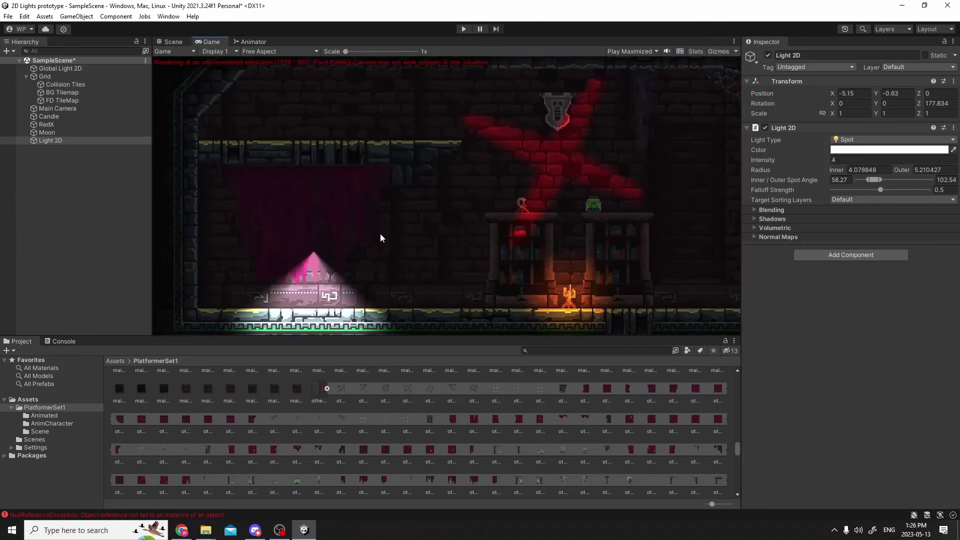
- Enable shadows on the spot light with a strength of 1
click(773, 218)
click(755, 229)
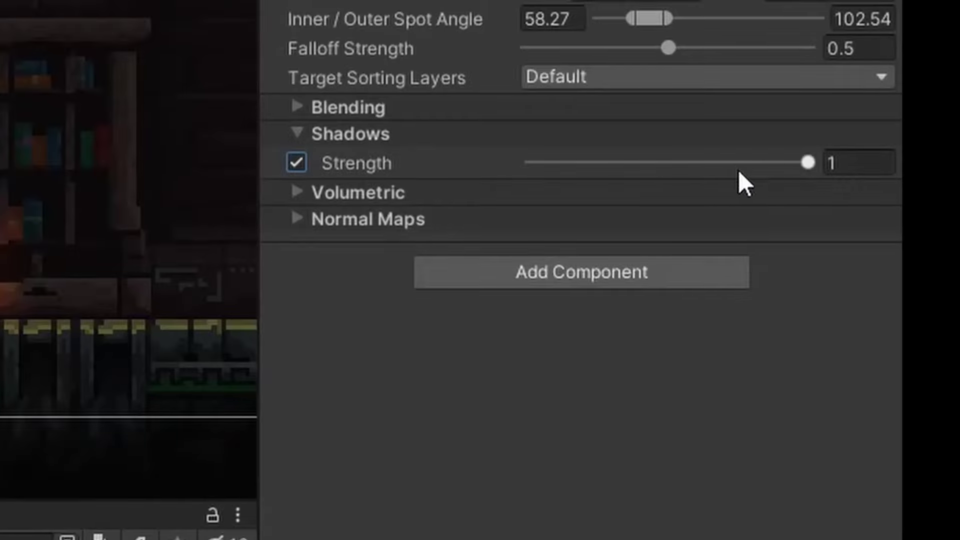
click(942, 227)
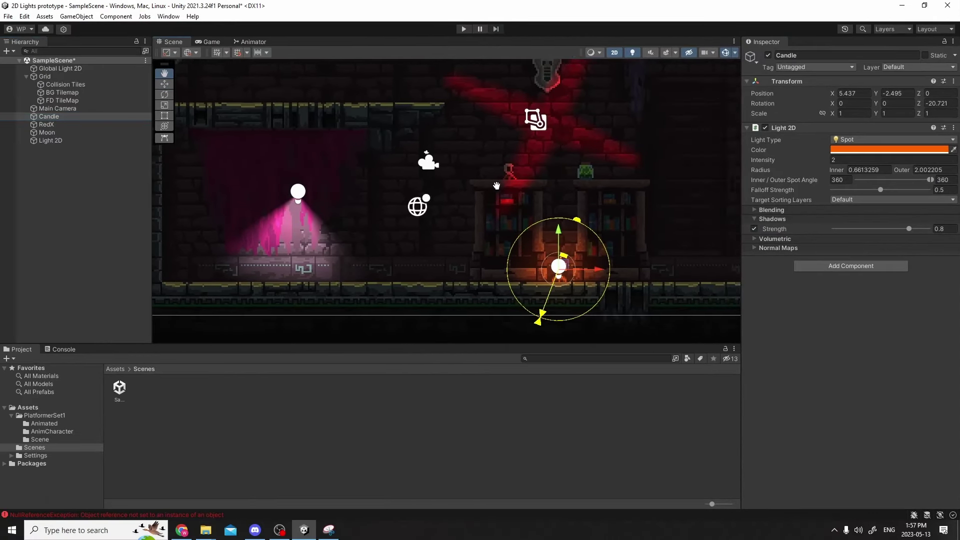
- Rename the new empty GameObject as ShadowMask
click(46, 149)
right_click(46, 151)
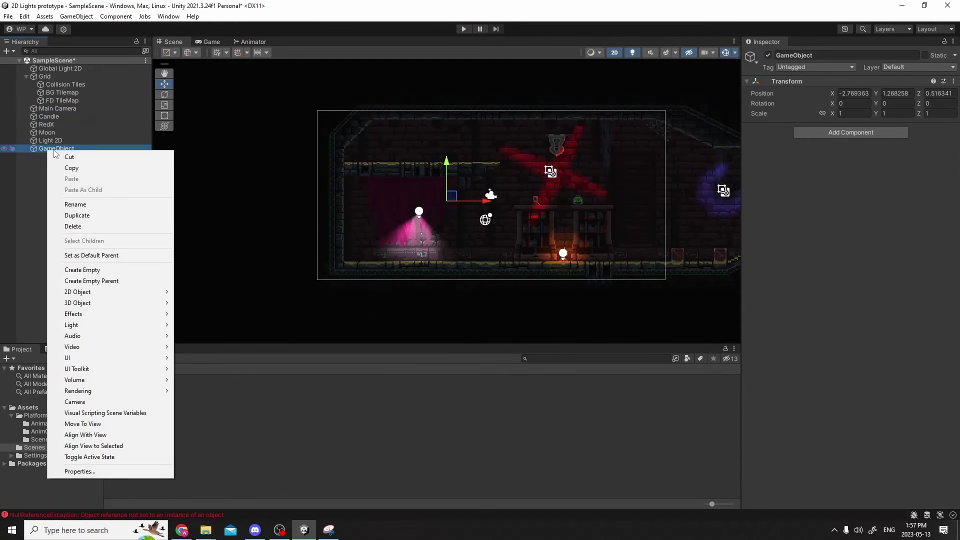
click(79, 210)
text(ShadowMask)
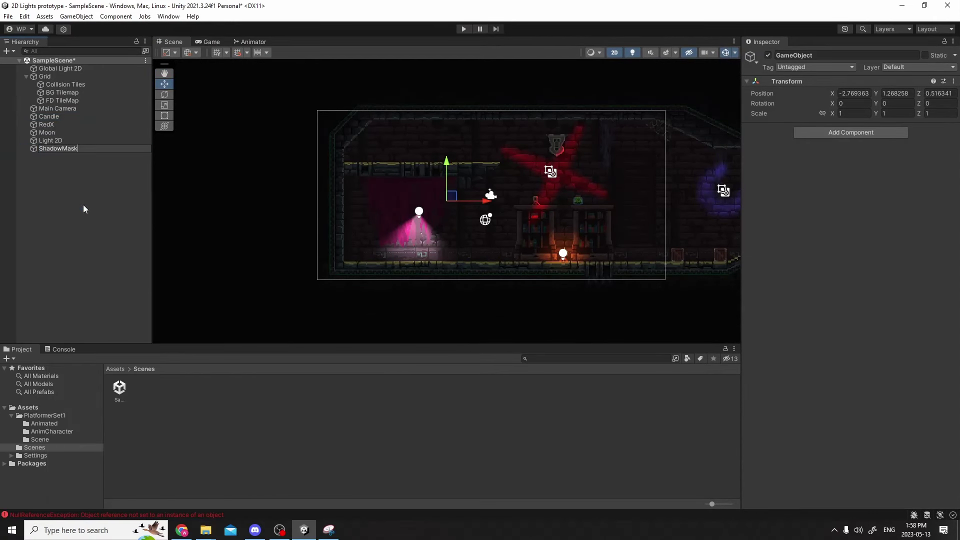
key(Return)
- Fit the Shadow Caster 2D shape of a Platform child under ShadowMask to the stone ledge
scroll(401, 203, up, 3)
scroll(478, 174, up, 2)
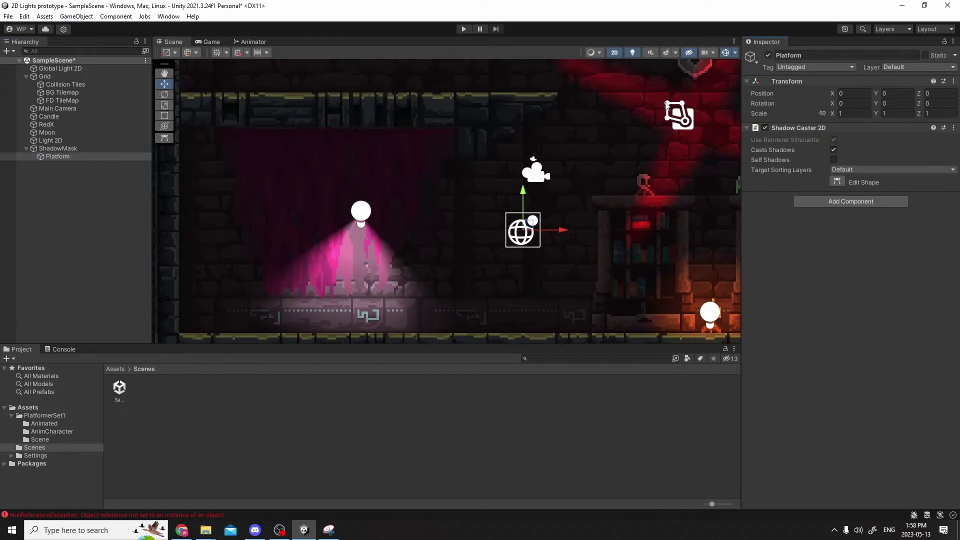
scroll(655, 189, up, 4)
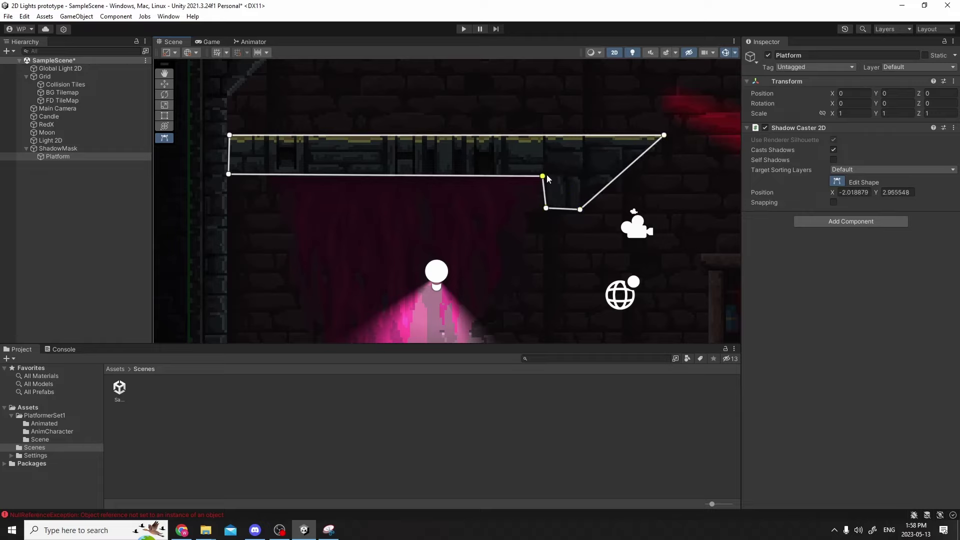
scroll(378, 157, down, 3)
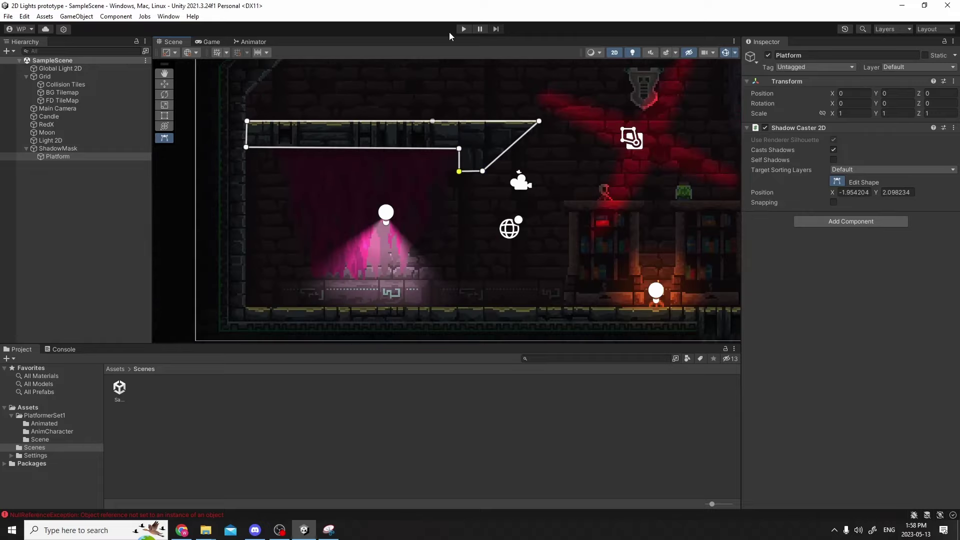
- Turn the spot light up toward the ledge's open end, rotated about -33.5 degrees, with an outer radius of about 7.89
click(51, 141)
key(f)
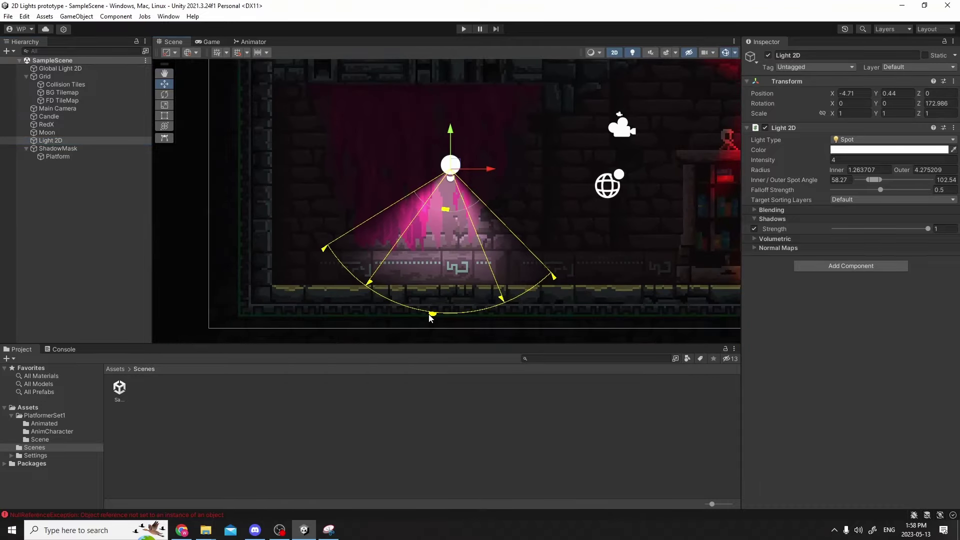
drag(430, 318, 433, 151)
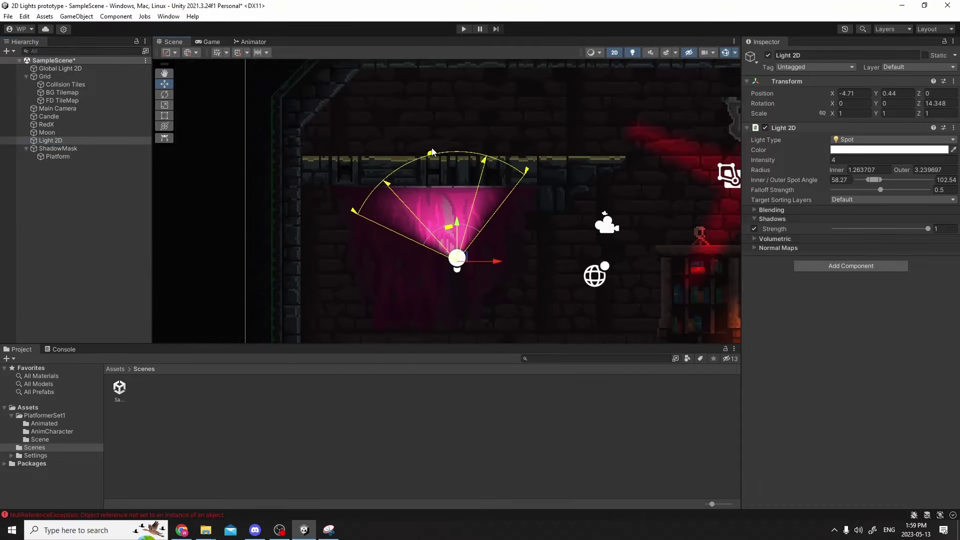
drag(494, 26, 586, 64)
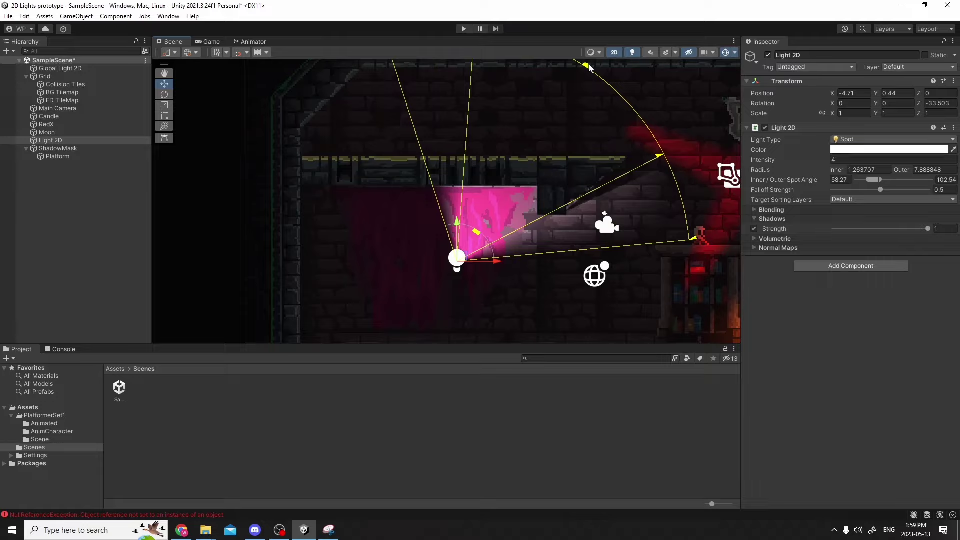
- Move the spot light sideways past the ledge's open end to test the platform's cast shadow
scroll(275, 264, up, 2)
drag(275, 264, 433, 261)
scroll(608, 134, down, 3)
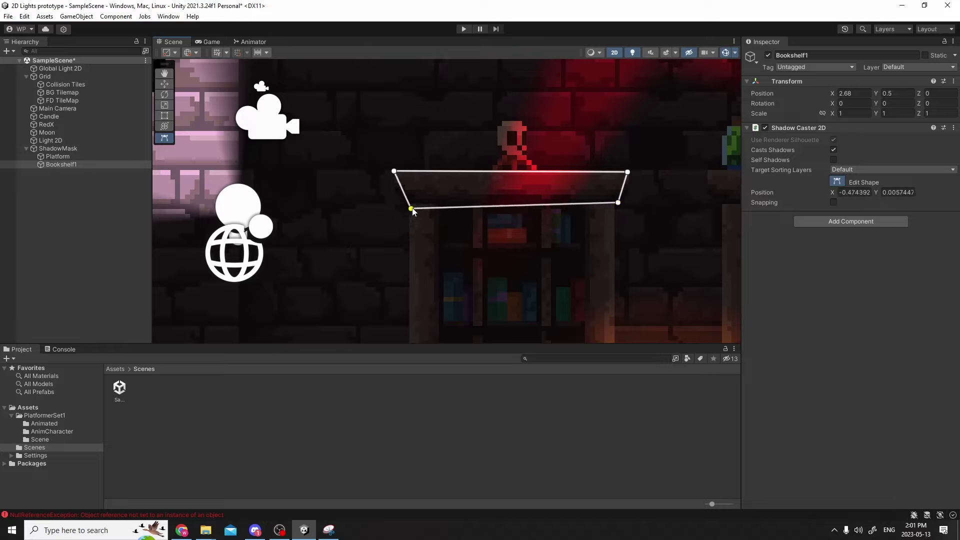
- Shape the Bookshelf1 shadow caster outline to follow the first bookshelf's top, sides and base
drag(413, 210, 411, 207)
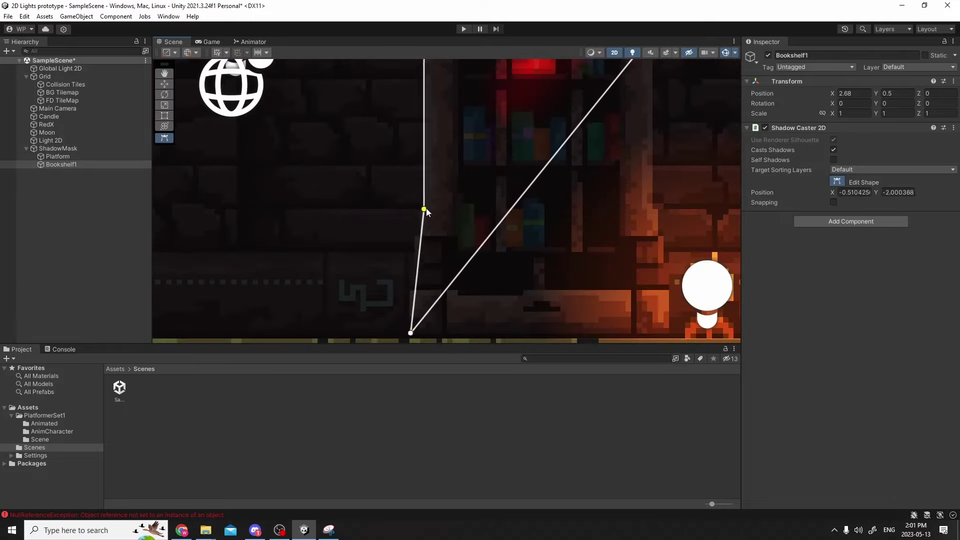
drag(424, 210, 424, 207)
scroll(542, 88, down, 2)
scroll(521, 103, up, 2)
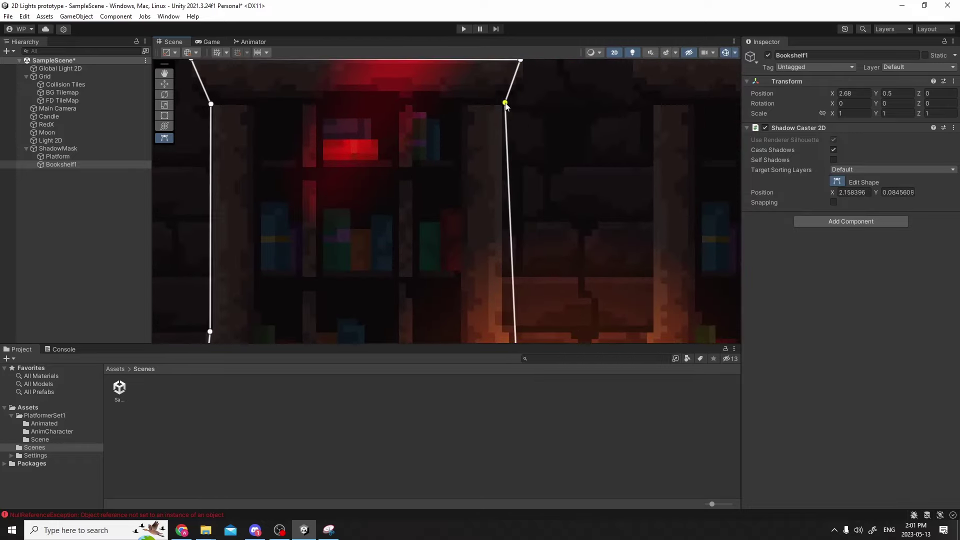
scroll(534, 92, up, 3)
click(521, 186)
scroll(542, 305, down, 4)
middle_drag(542, 305, 596, 176)
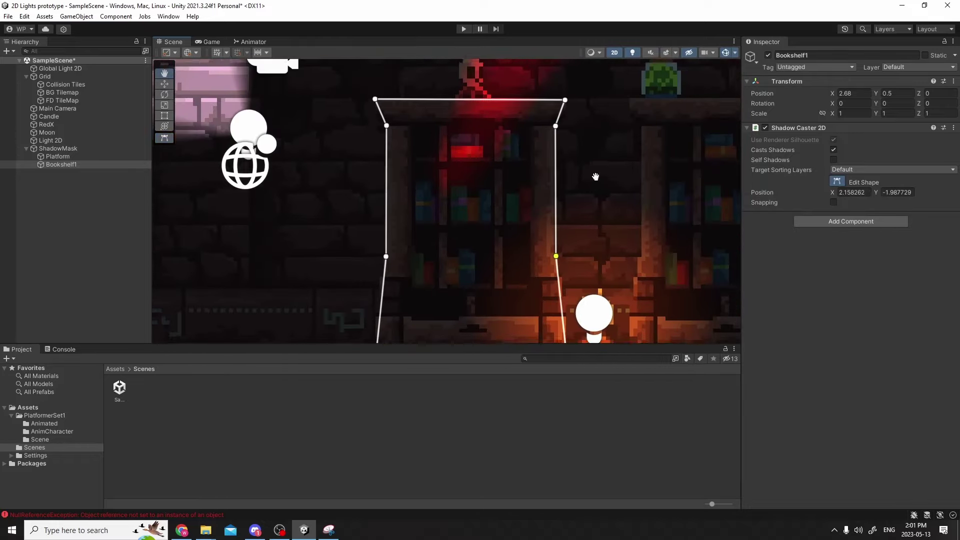
- Duplicate the Bookshelf1 shadow caster as Bookshelf2, fit it over the second bookshelf at about X 6.677, Y 0.52, and save the scene
key(ctrl+d)
scroll(475, 115, down, 4)
scroll(475, 115, up, 5)
key(w)
drag(476, 150, 491, 157)
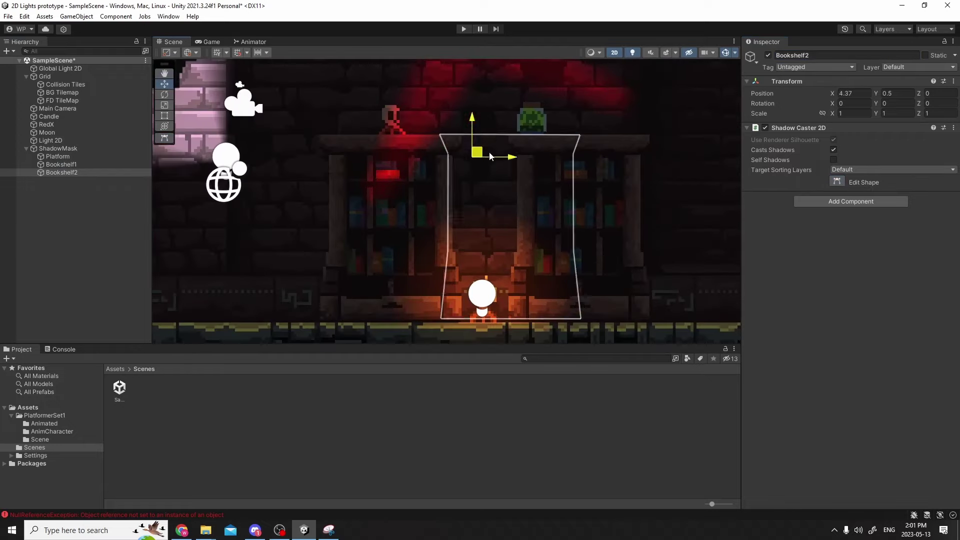
scroll(479, 113, up, 3)
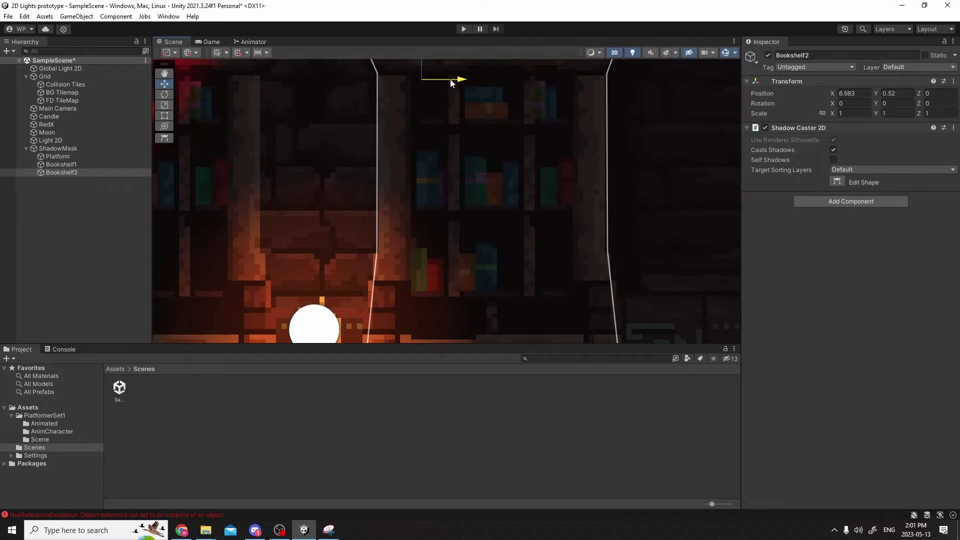
scroll(451, 83, down, 5)
key(ctrl+s)
- Enable Self Shadows on the Bookshelf2 shadow caster and clear the selection
click(61, 164)
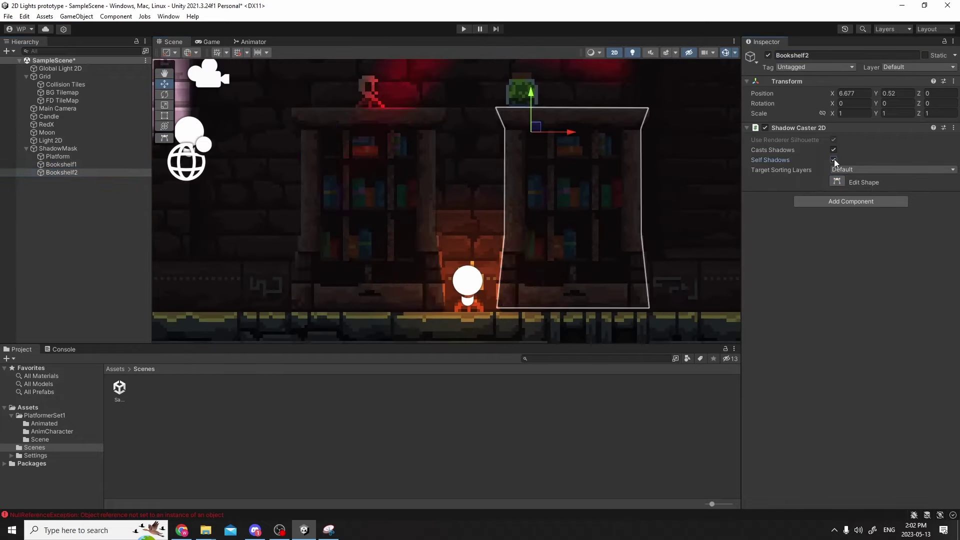
scroll(603, 243, down, 2)
scroll(550, 210, up, 2)
click(88, 191)
scroll(501, 174, down, 2)
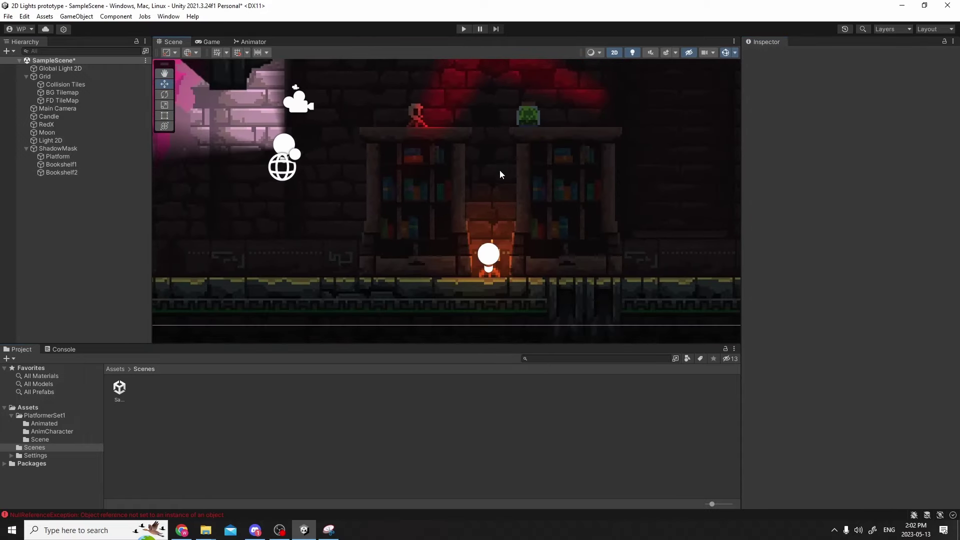
- Raise the RedX light's intensity to 5 to inspect how the bookshelves block it
middle_drag(502, 175, 509, 225)
click(105, 125)
scroll(517, 165, down, 1)
scroll(509, 167, up, 1)
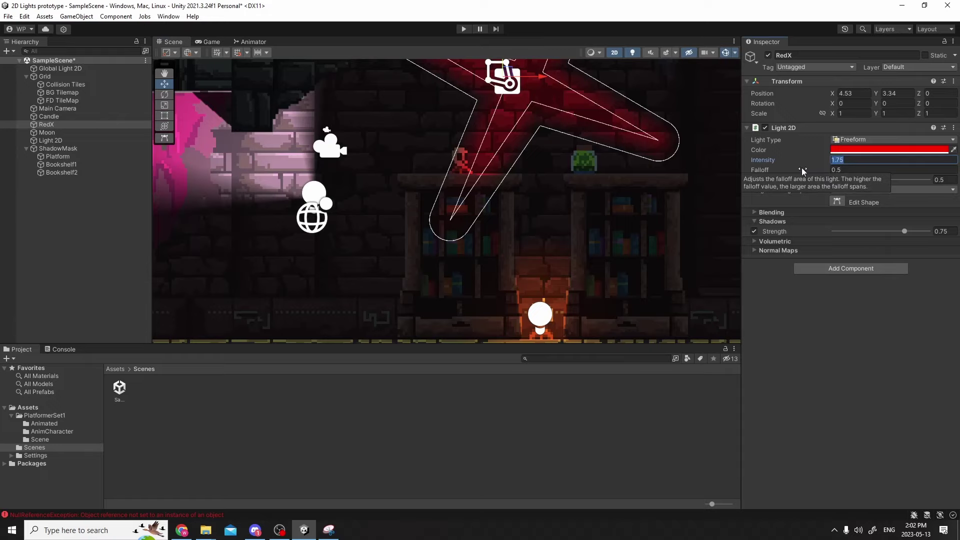
text(5)
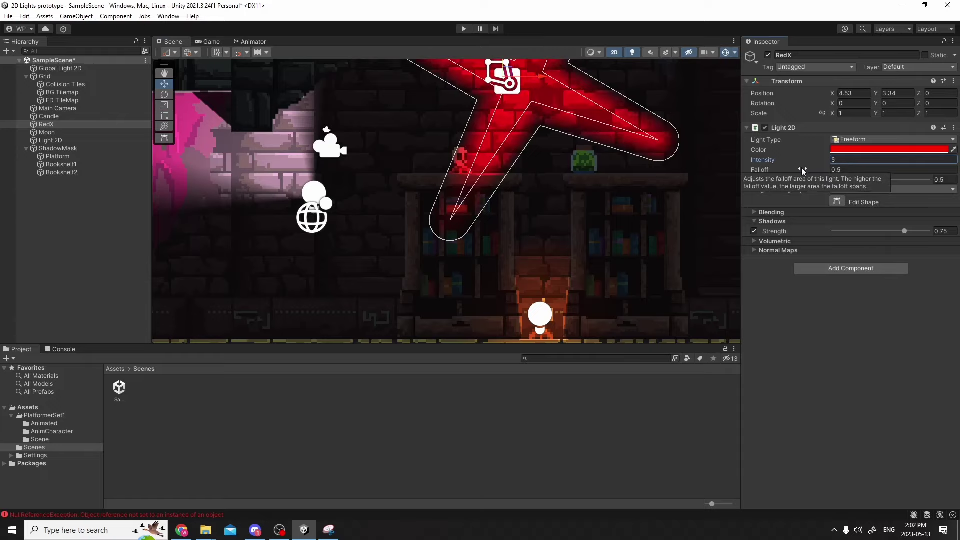
scroll(576, 200, up, 2)
middle_drag(464, 201, 465, 227)
scroll(566, 208, down, 1)
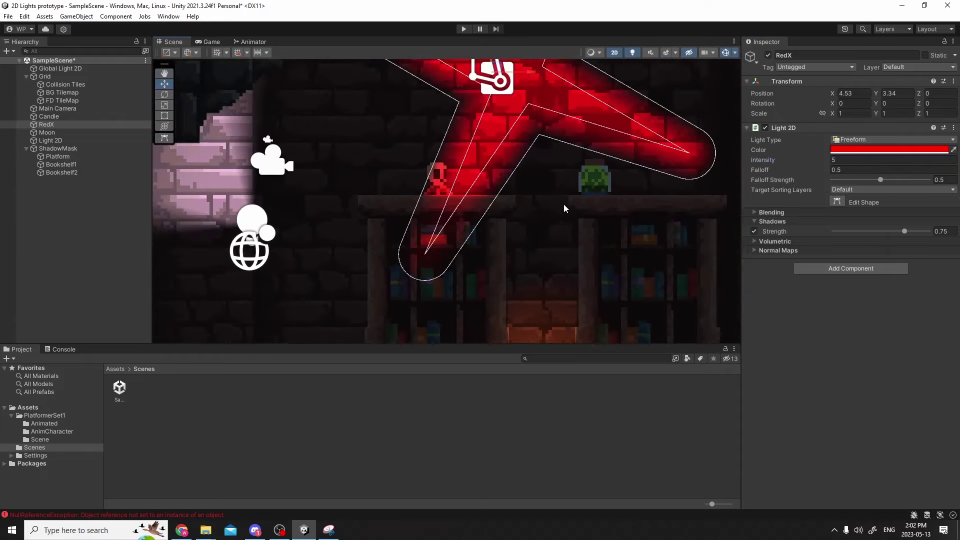
- Set the RedX light's shadow strength to about 0.787 and its intensity to 1.75
drag(908, 230, 922, 229)
drag(914, 232, 911, 230)
scroll(520, 220, down, 3)
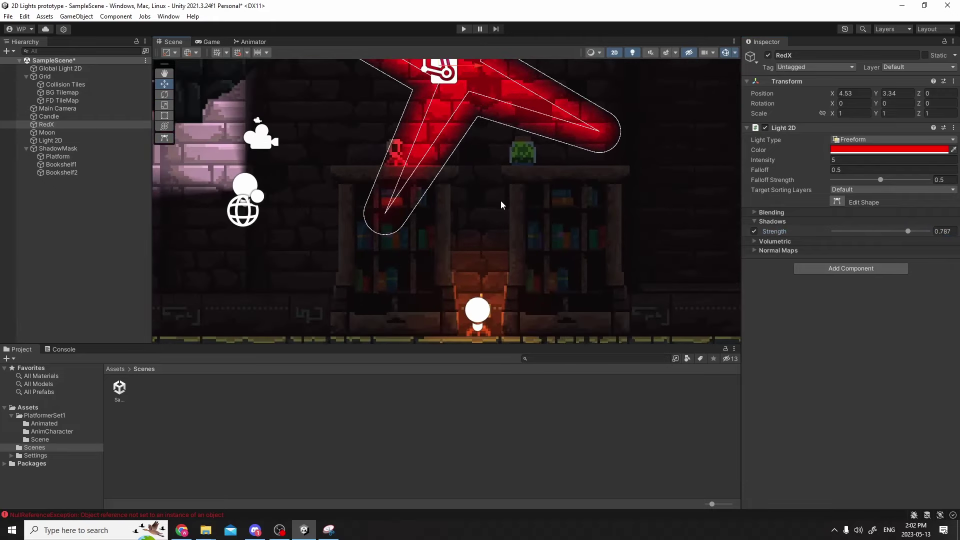
text(1.7)
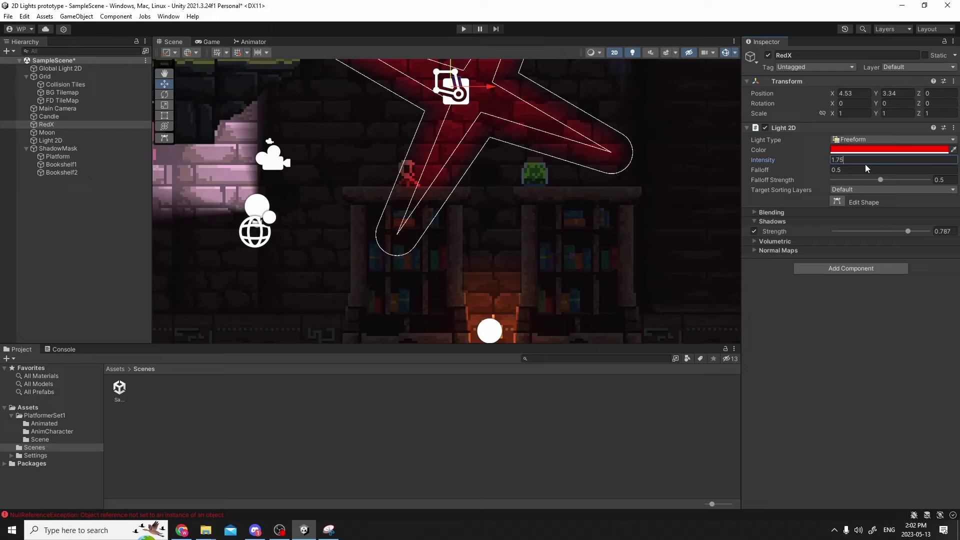
key(Return)
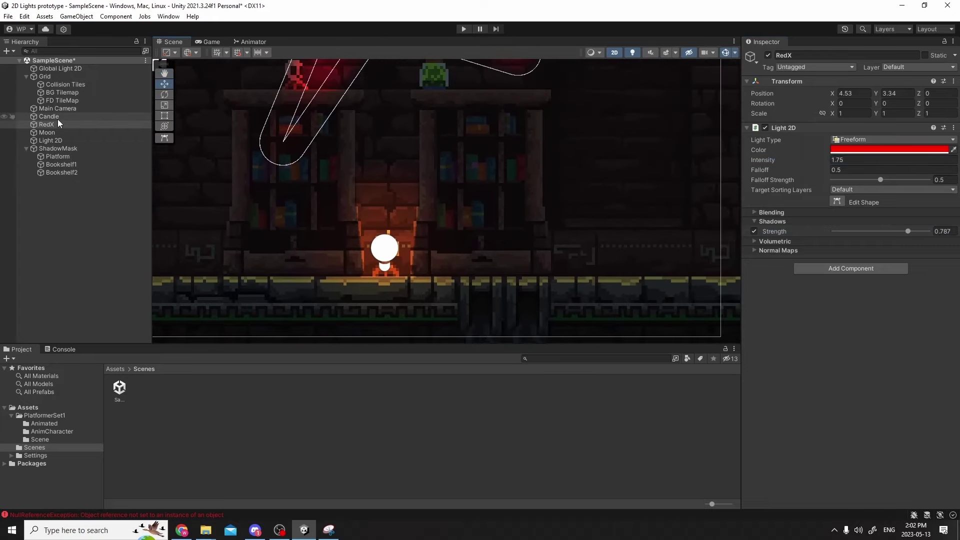
- Enlarge the Candle spot light between the bookshelves to an inner radius of about 2.23 and an outer radius of about 8.22
click(58, 118)
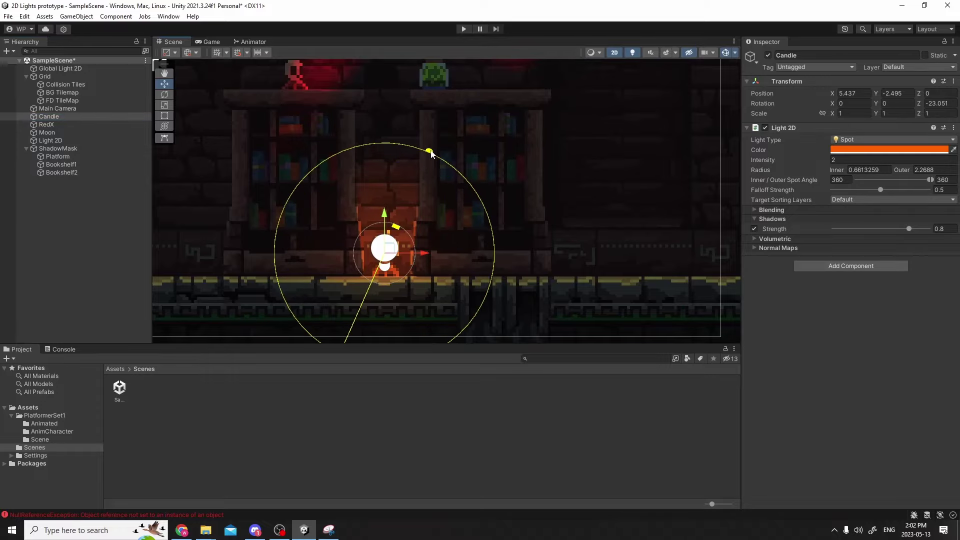
drag(402, 229, 467, 191)
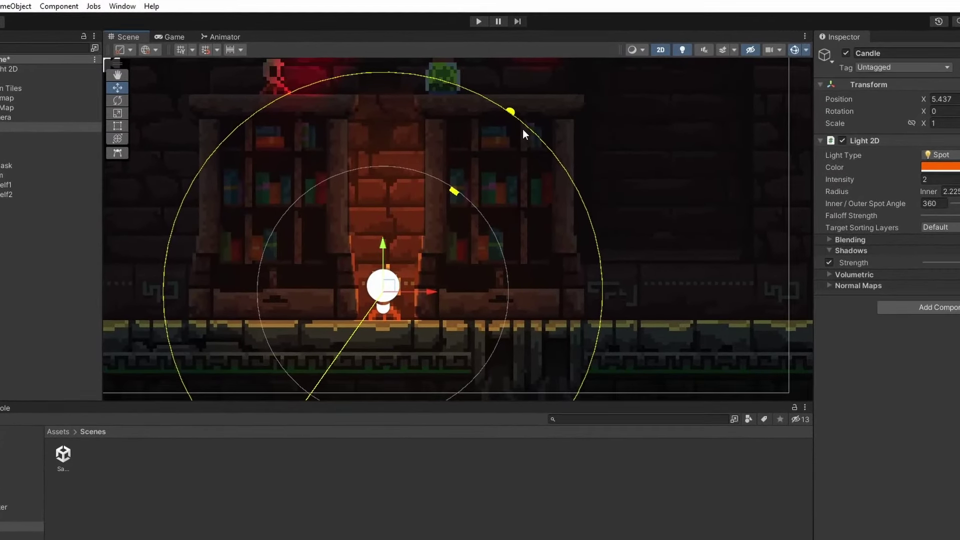
drag(523, 129, 693, 23)
drag(759, 15, 845, 31)
scroll(478, 259, down, 5)
scroll(620, 257, up, 3)
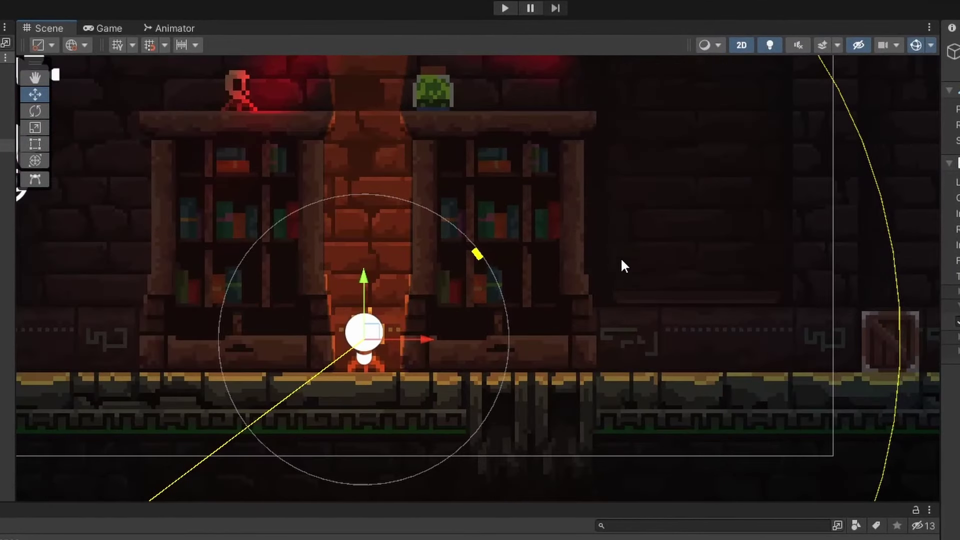
scroll(567, 196, down, 4)
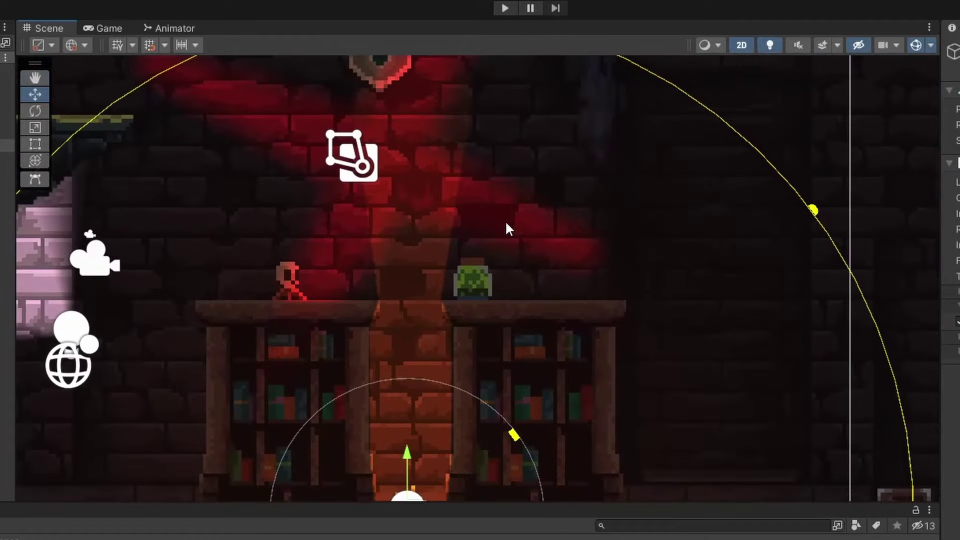
- Add a spot light with an outer radius of about 1.07 and place it on the green object atop the second bookshelf
click(506, 225)
key(f)
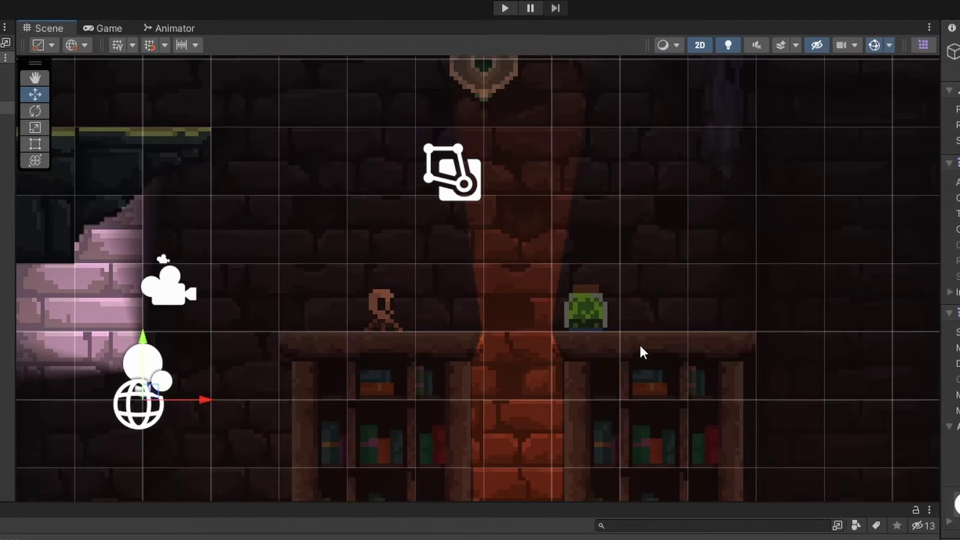
scroll(701, 345, down, 1)
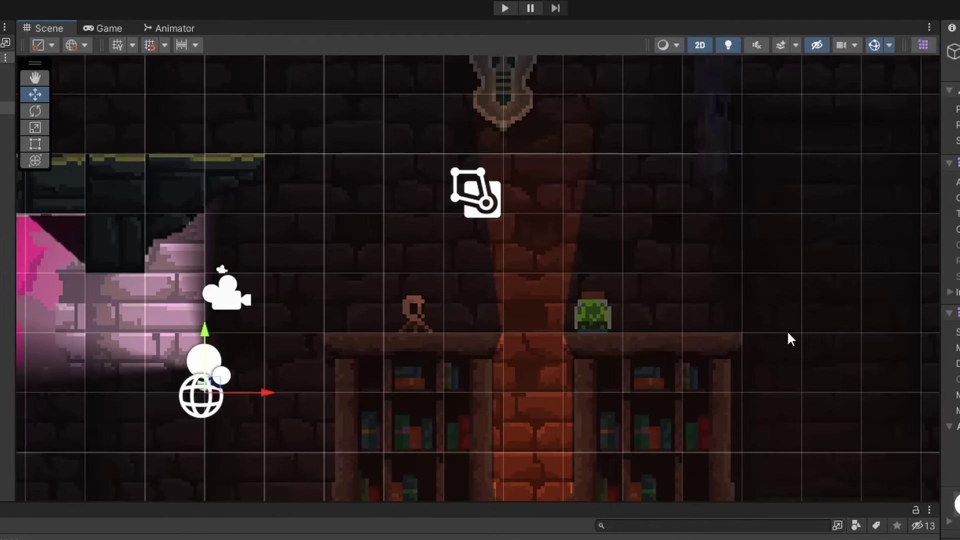
middle_drag(855, 414, 692, 209)
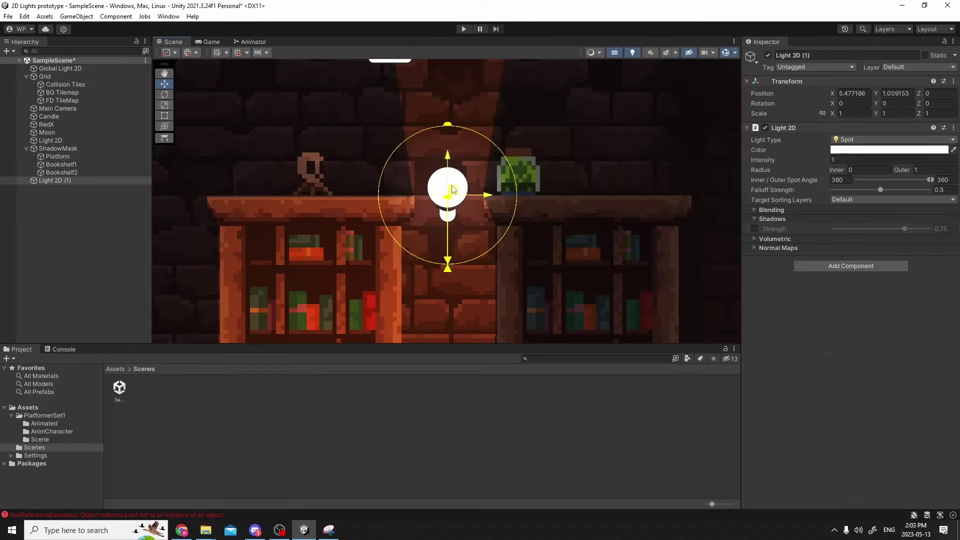
drag(450, 188, 517, 182)
scroll(580, 143, up, 2)
scroll(501, 165, up, 3)
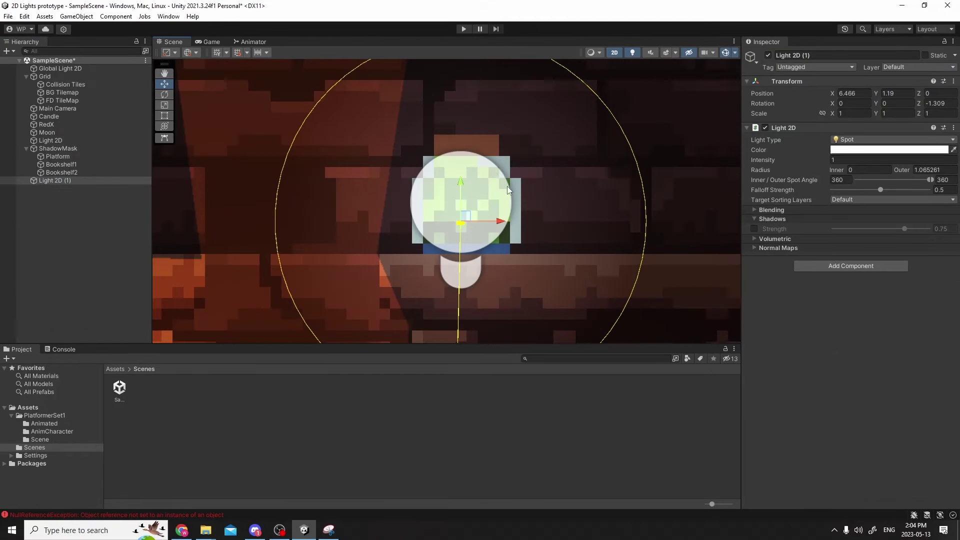
scroll(501, 159, down, 2)
scroll(541, 140, down, 3)
- Change the colour of the new spot light on the second bookshelf to green
click(385, 229)
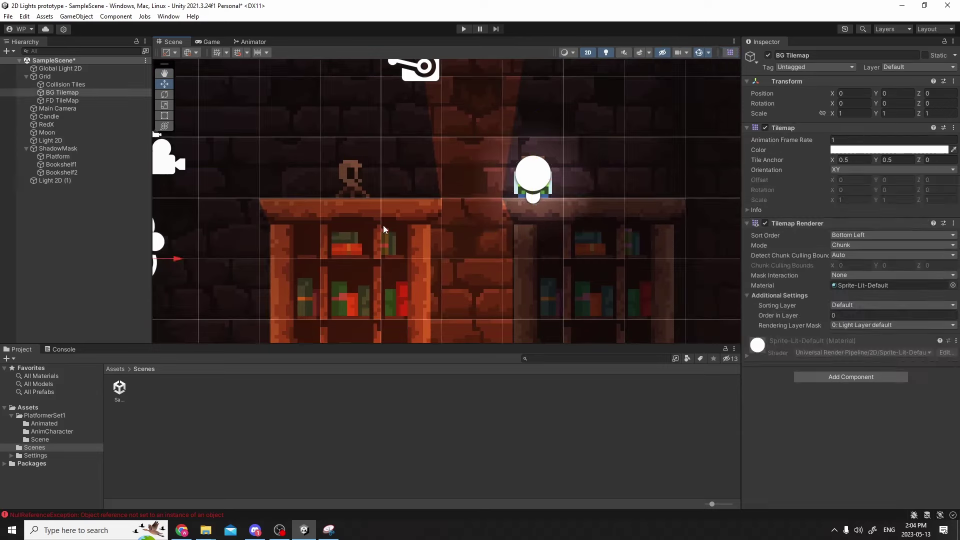
double_click(61, 165)
click(60, 180)
click(846, 150)
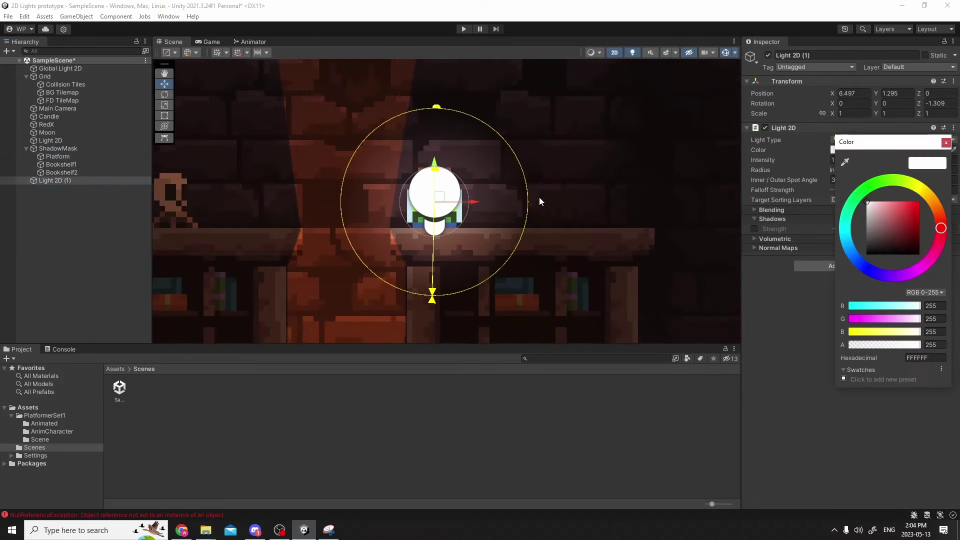
scroll(540, 199, up, 1)
scroll(553, 169, down, 1)
- Run the scene and move the camera along the dungeon and back to check the lights and shadows
click(464, 28)
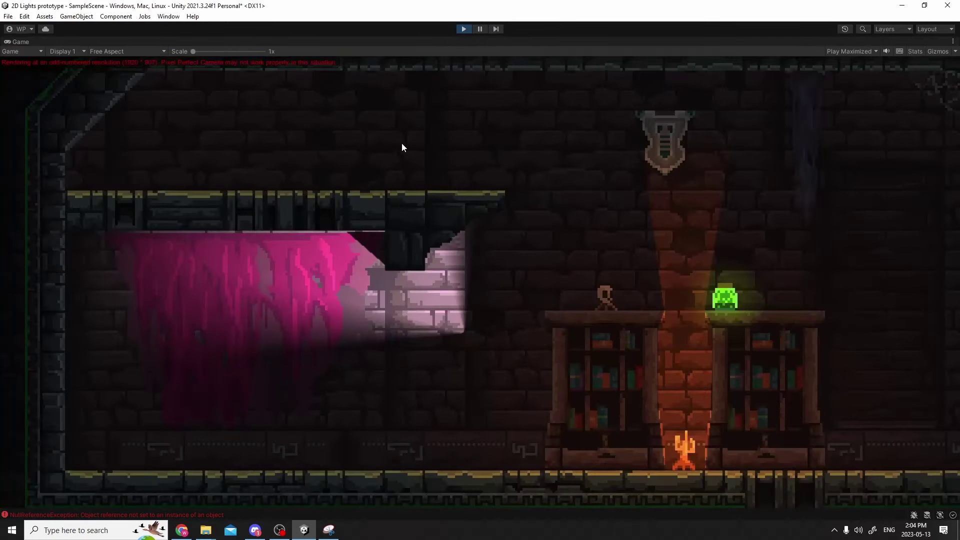
key(d)
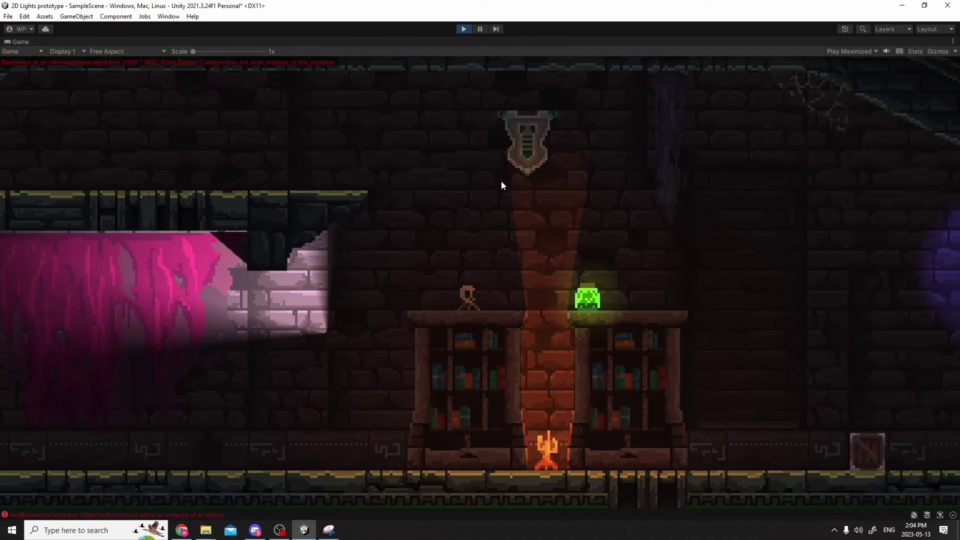
key(d)
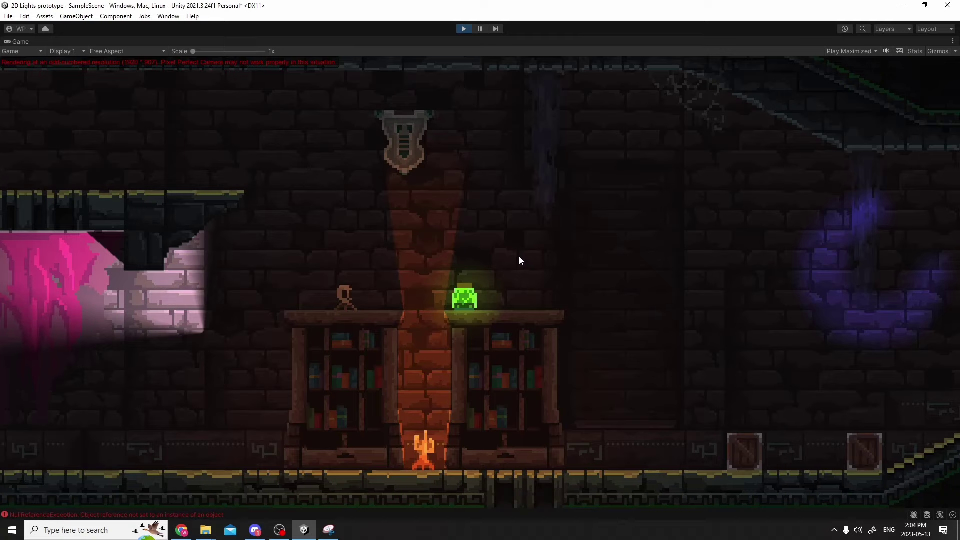
key(d)
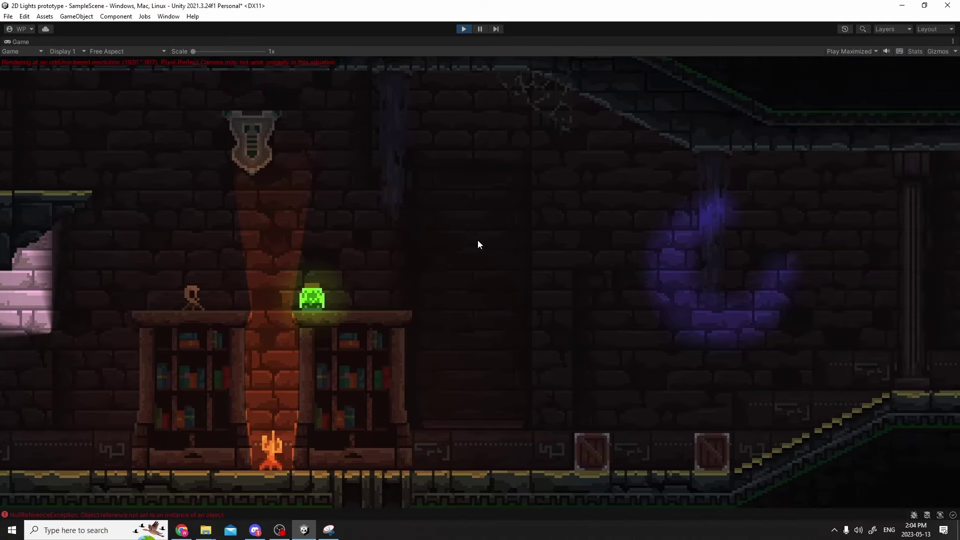
key(a)
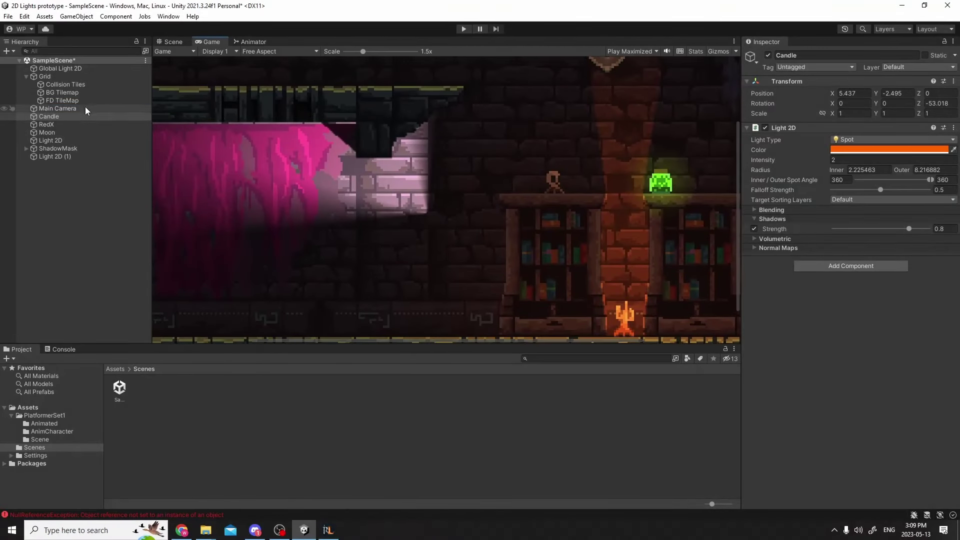
click(57, 109)
click(50, 140)
click(50, 141)
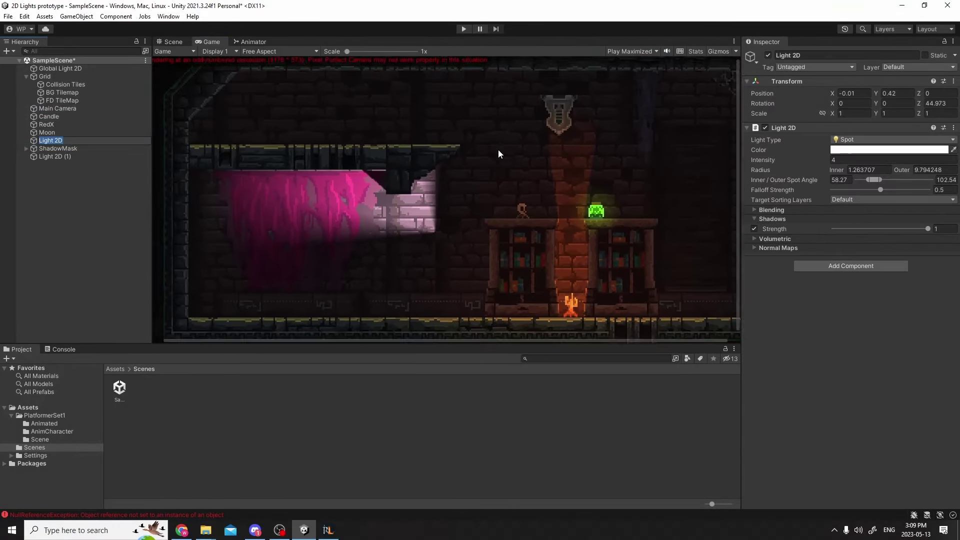
click(498, 154)
scroll(491, 176, up, 1)
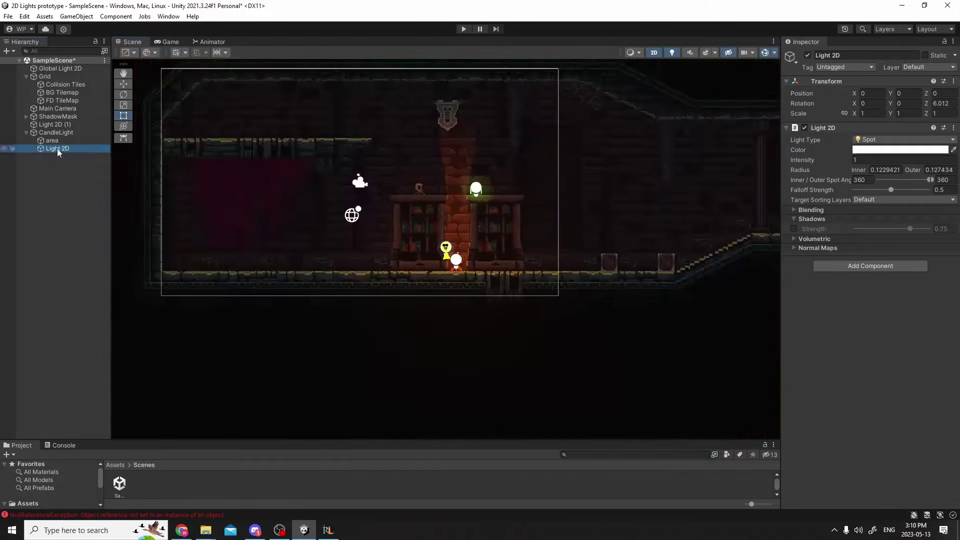
- Rename the small spot light under CandleLight to Flame and place it on one of the candle's flames
double_click(54, 149)
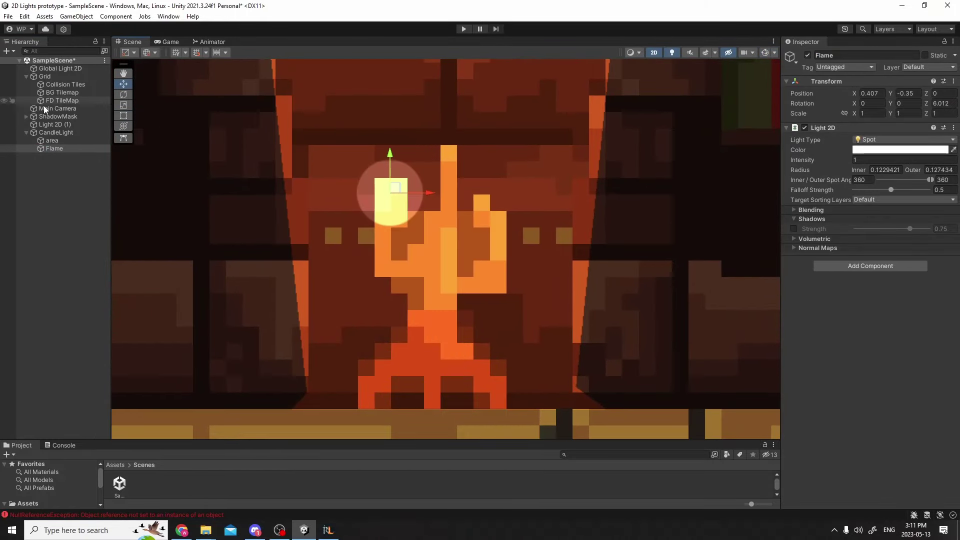
click(775, 52)
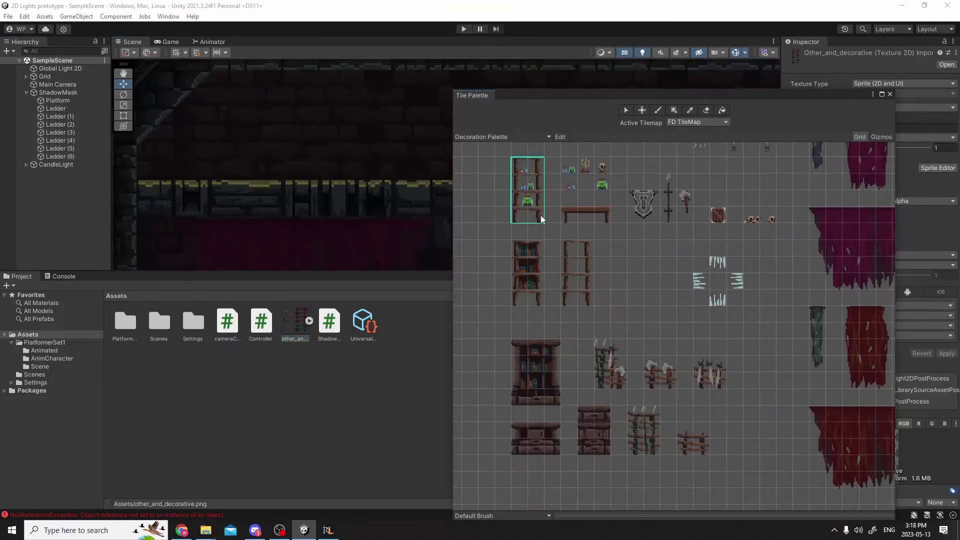
- Pick the wooden table tiles for FD TileMap, and bring back the Decoration Palette after using the Platform palette
click(581, 214)
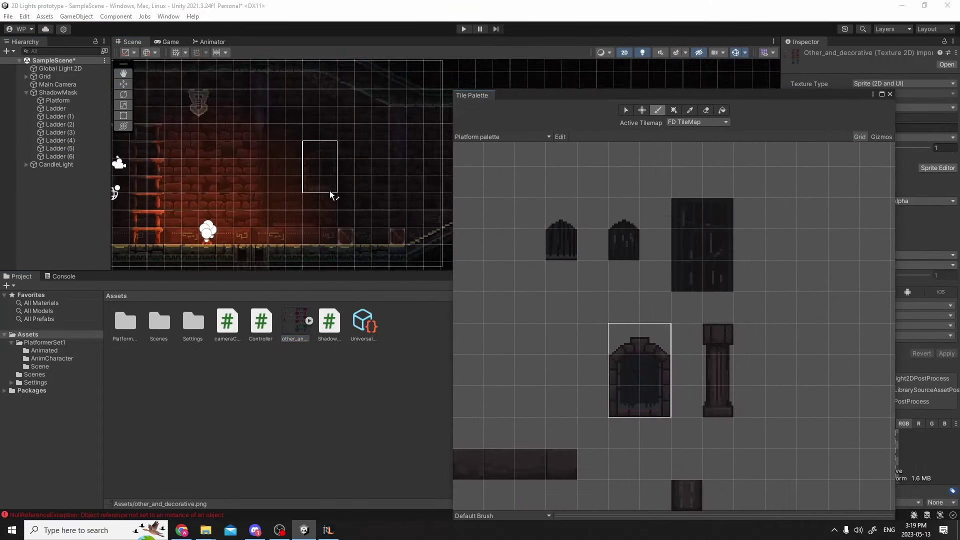
click(524, 136)
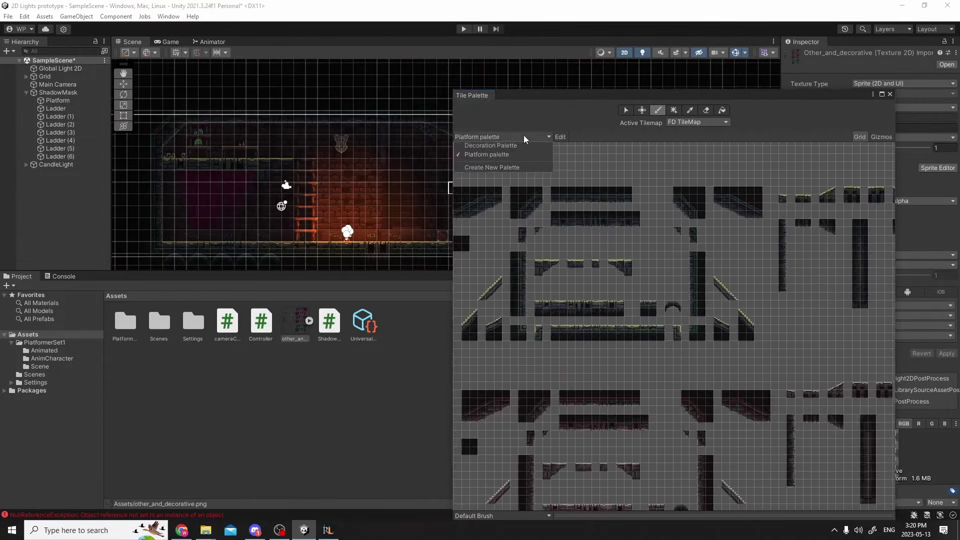
click(491, 145)
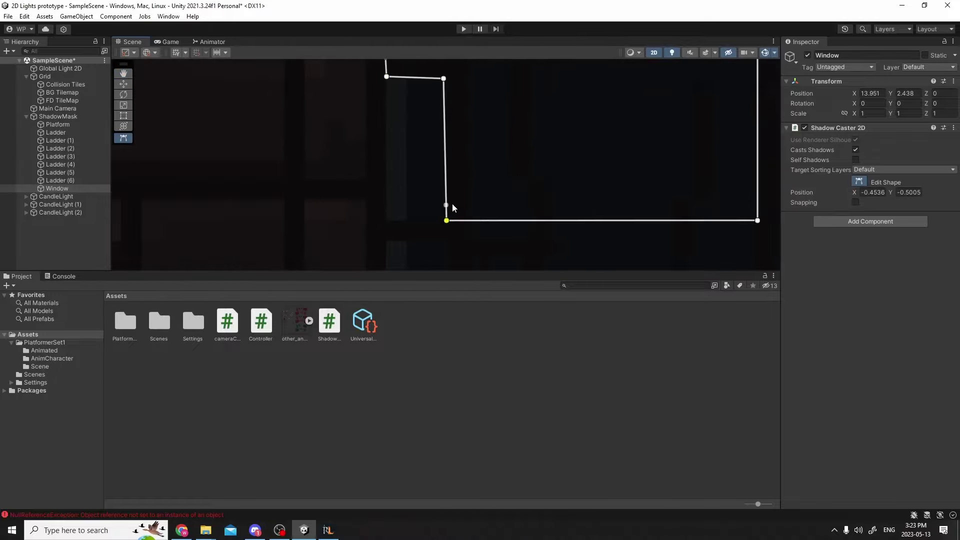
- Fit the Window shadow caster outline to the window's upper corner and the crossbar between its panes
drag(460, 109, 527, 292)
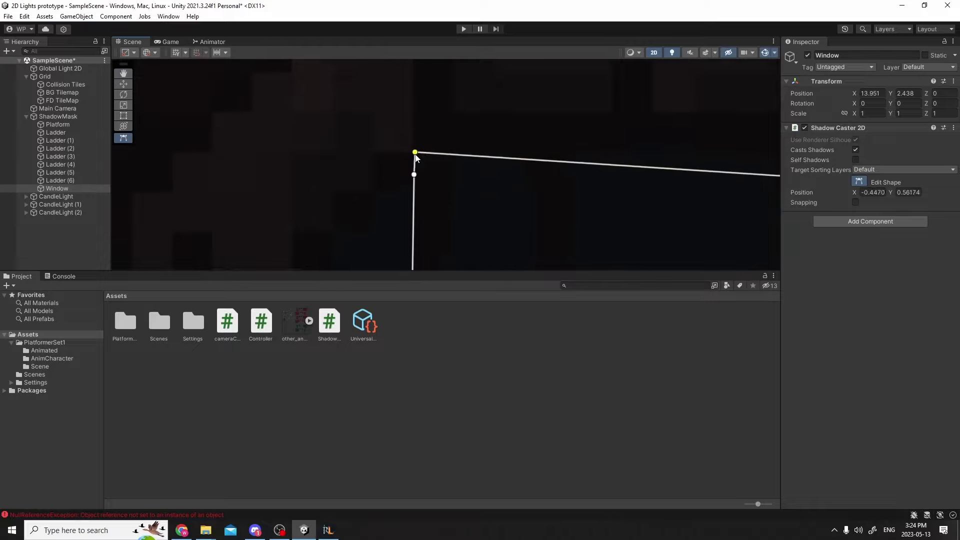
middle_drag(554, 209, 708, 146)
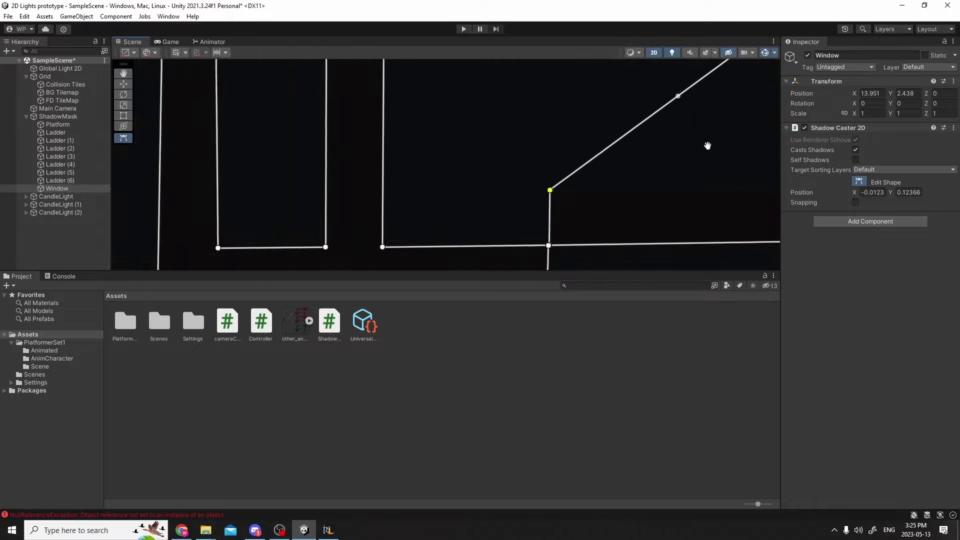
click(584, 146)
scroll(572, 86, down, 3)
scroll(524, 99, up, 3)
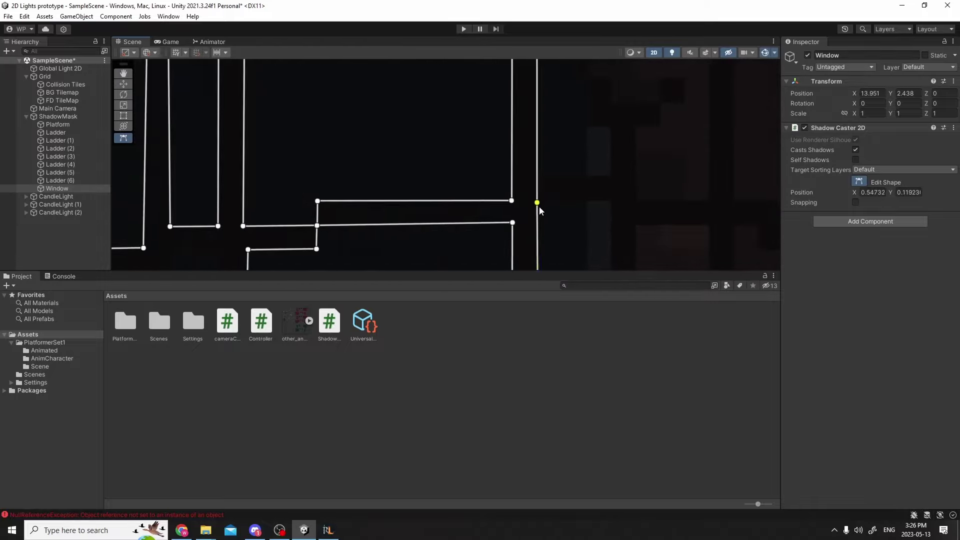
- Undo the last outline point and trace the lower panes and bars in the Window shadow caster shape
key(ctrl+z)
middle_drag(637, 210, 533, 220)
click(546, 206)
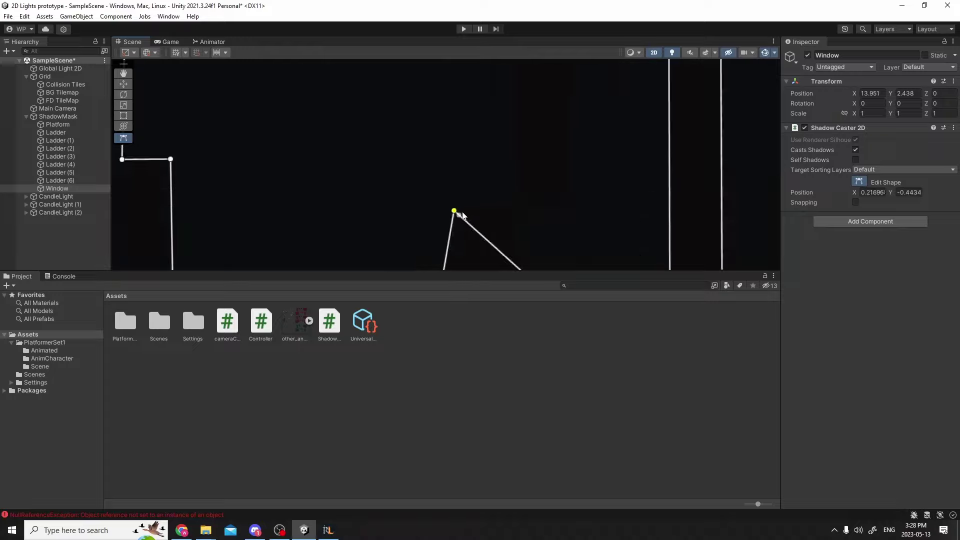
middle_drag(462, 215, 515, 189)
click(515, 187)
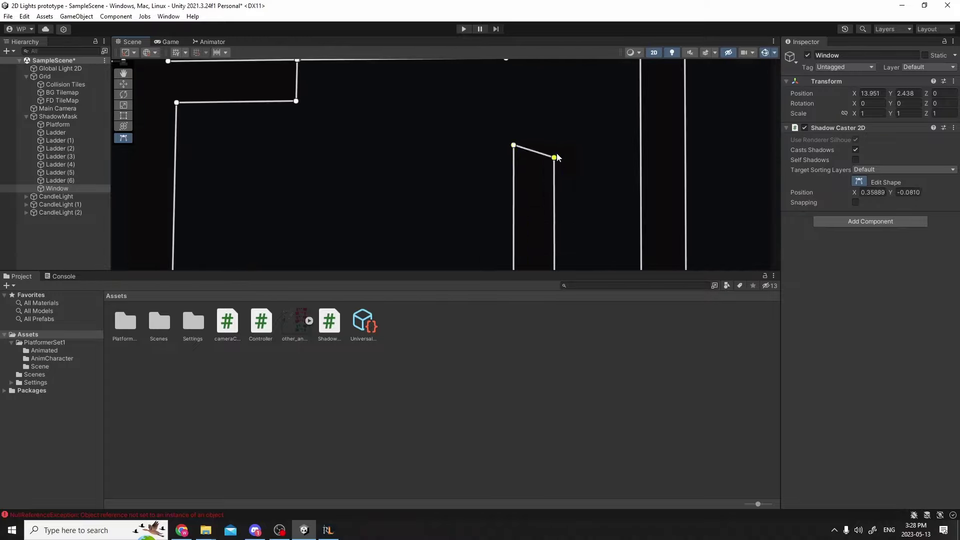
middle_drag(557, 158, 617, 212)
click(605, 266)
- Add a 2D light to the scene, and move the CandleLight group across to the other side of the ladder
right_click(64, 241)
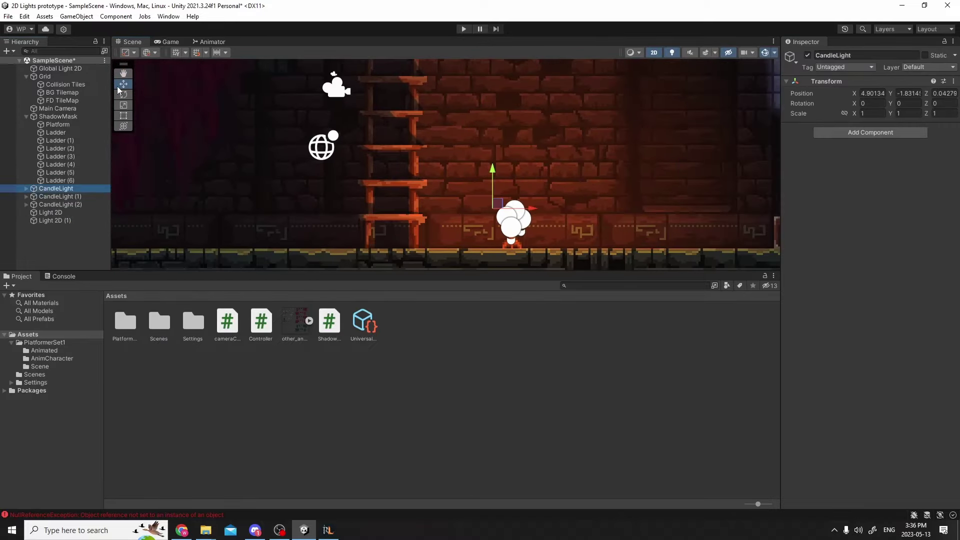
drag(500, 200, 290, 189)
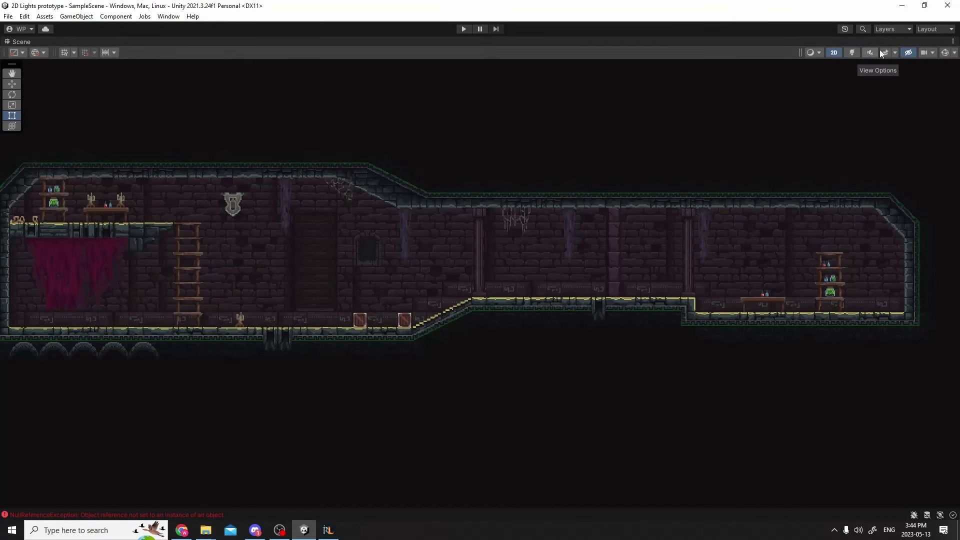
- Switch on scene lighting to view the whole dungeon with its 2D lights
click(850, 53)
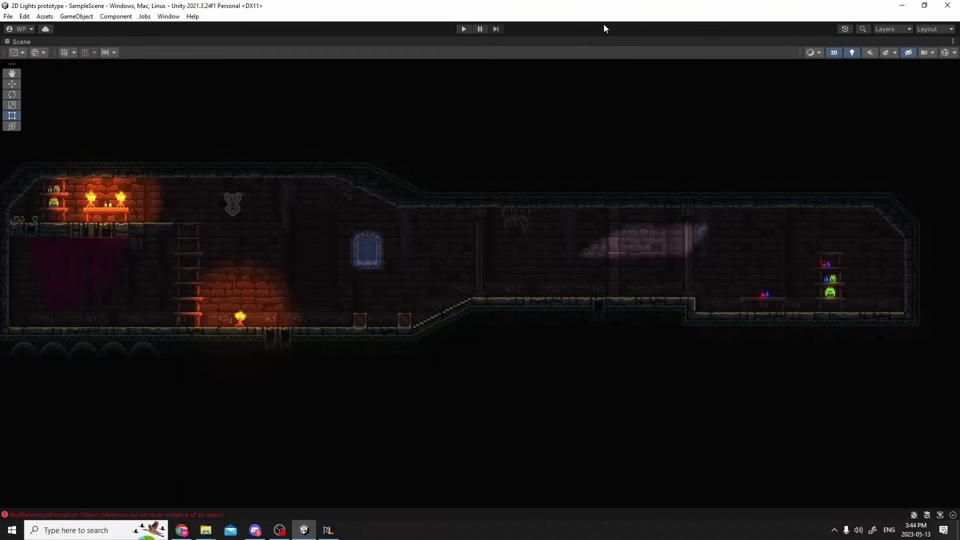